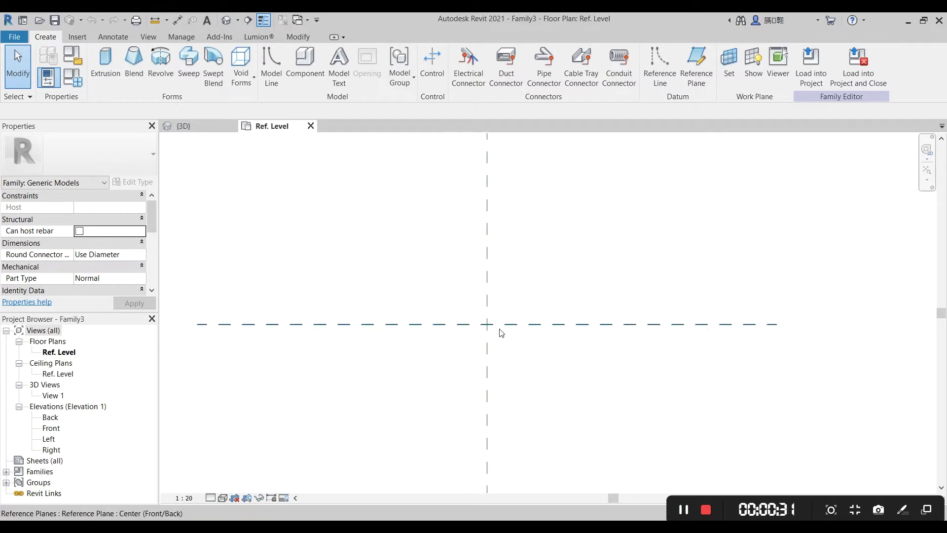
Add a vertical reference plane offset 760 from the vertical centre plane.
middle_click_drag(451, 360, 519, 331)
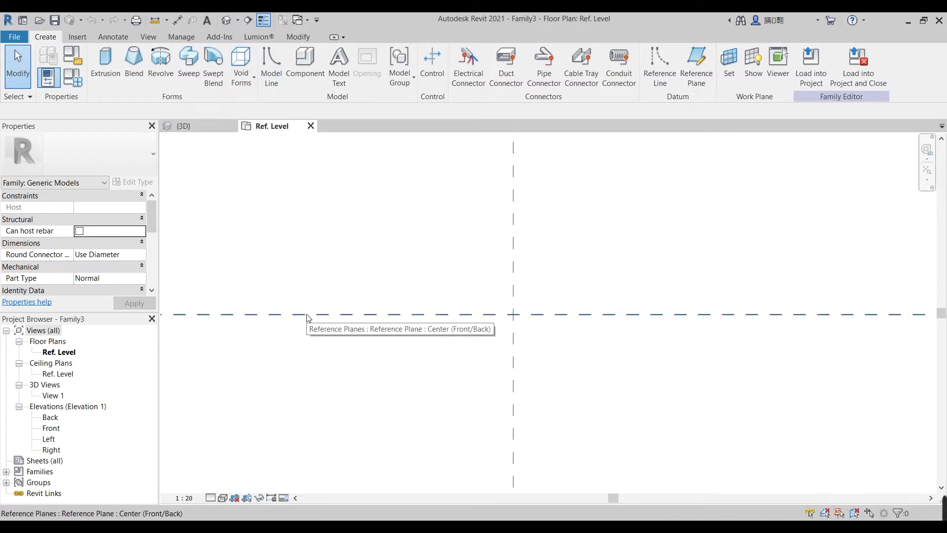
left_click(696, 63)
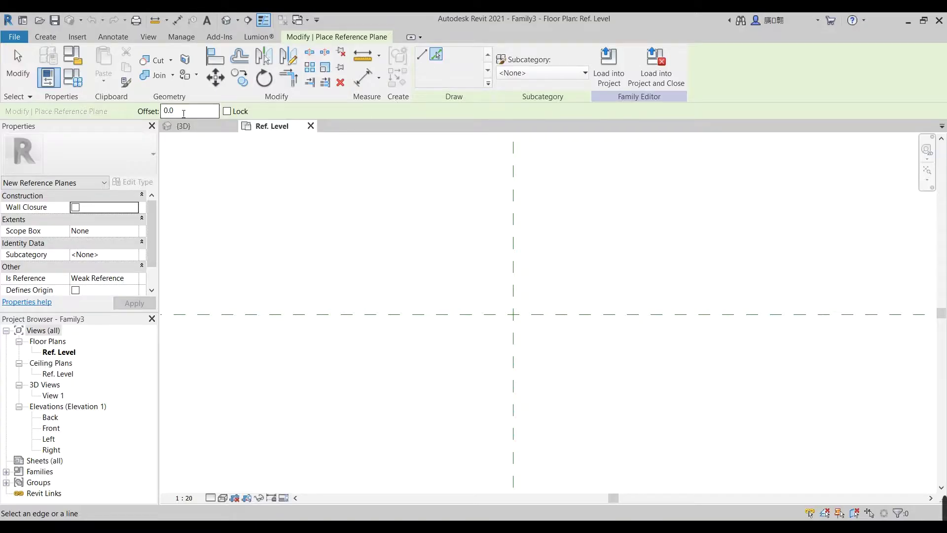
left_click(184, 111)
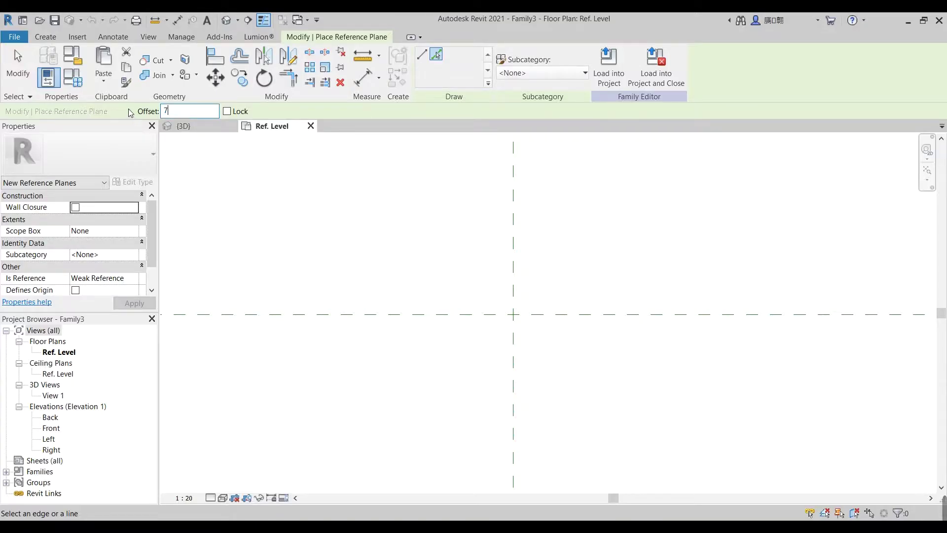
left_click(513, 246)
middle_click_drag(641, 346, 556, 338)
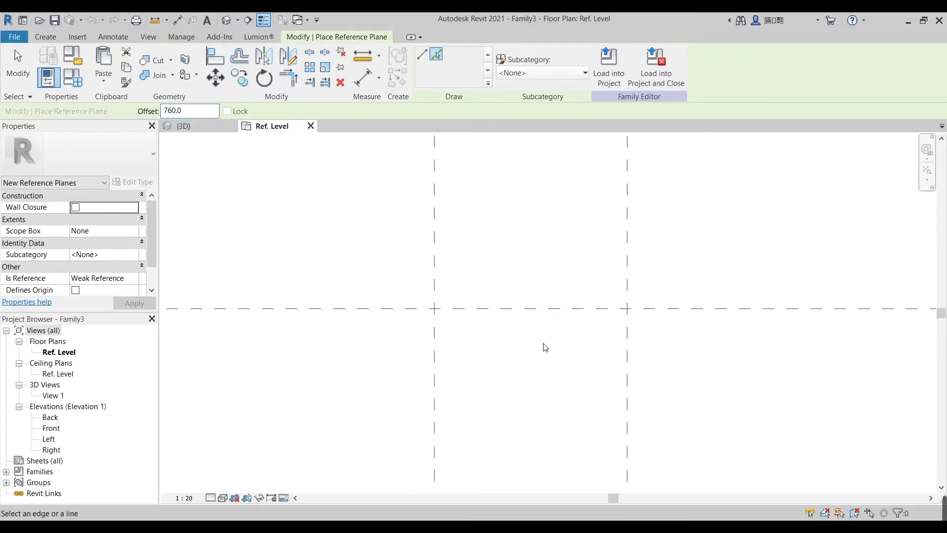
key("Escape")
key("Escape")
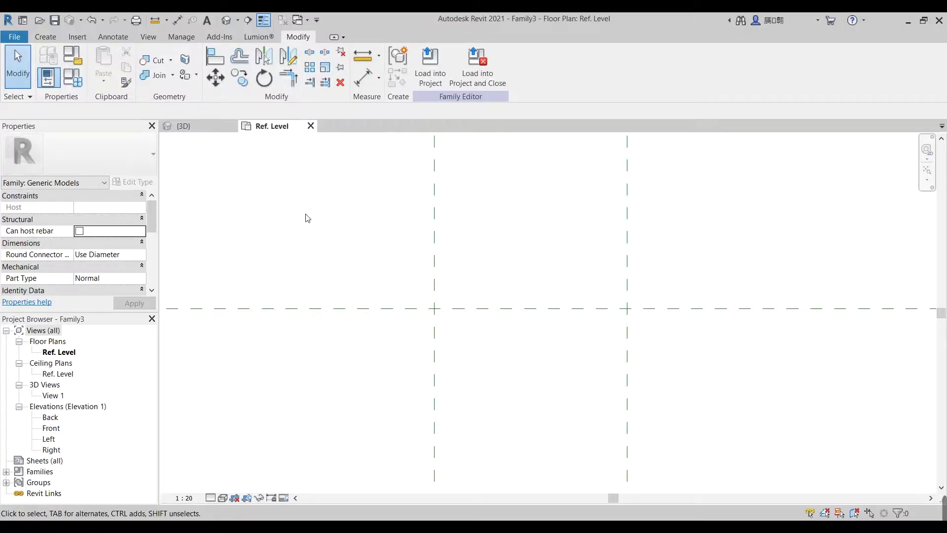
Add pairs of offset reference planes above and below the horizontal centre plane.
key("r")
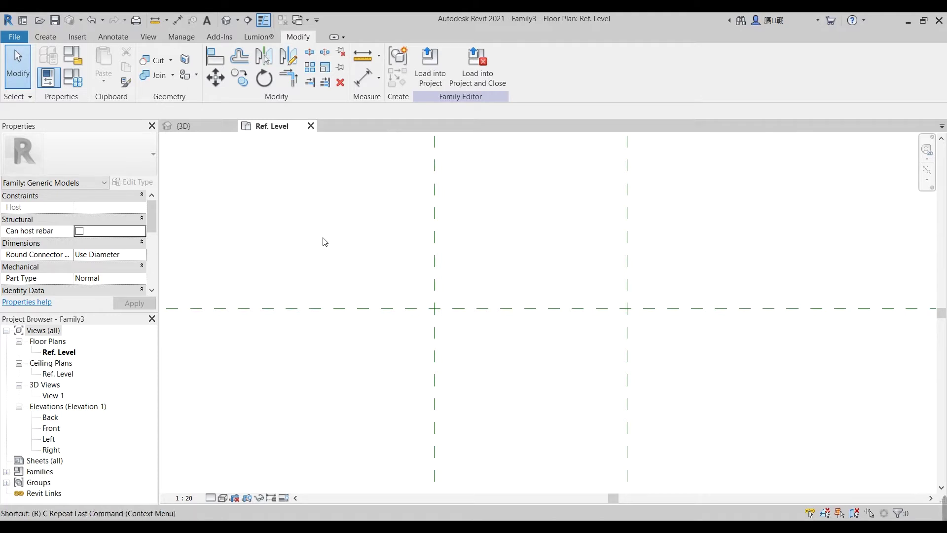
key("p")
left_click(160, 111)
type("134")
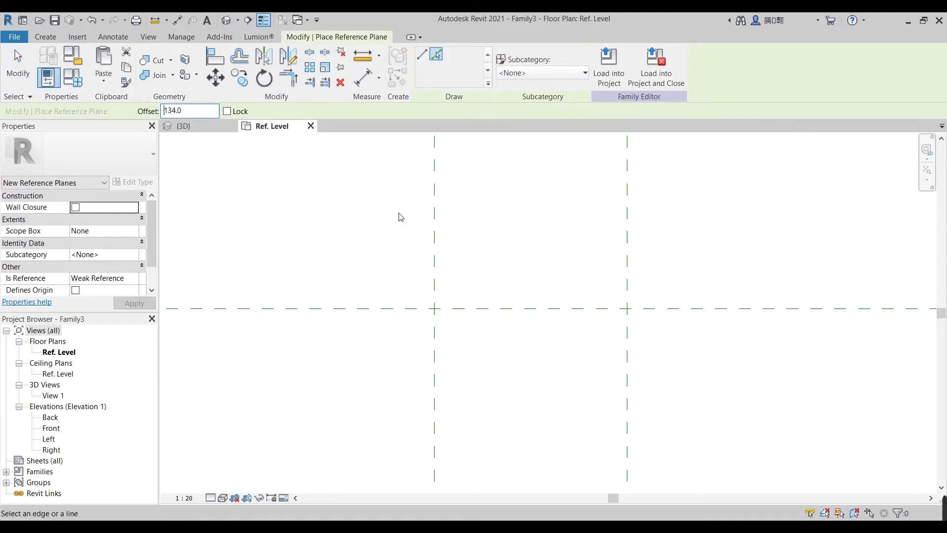
left_click(496, 302)
left_click(508, 318)
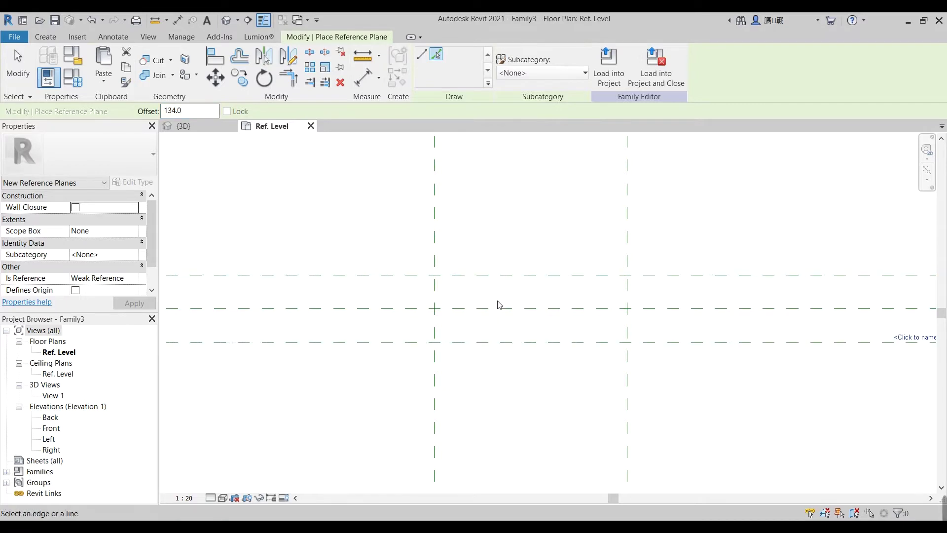
type("10.0")
double_click(157, 114)
type("105")
left_click(518, 310)
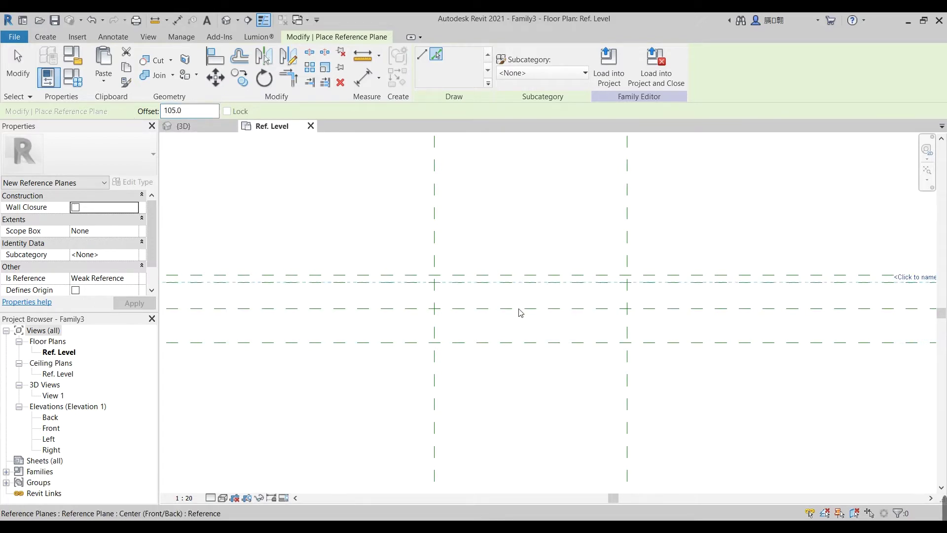
key("Escape")
scroll(656, 311, "up", 2)
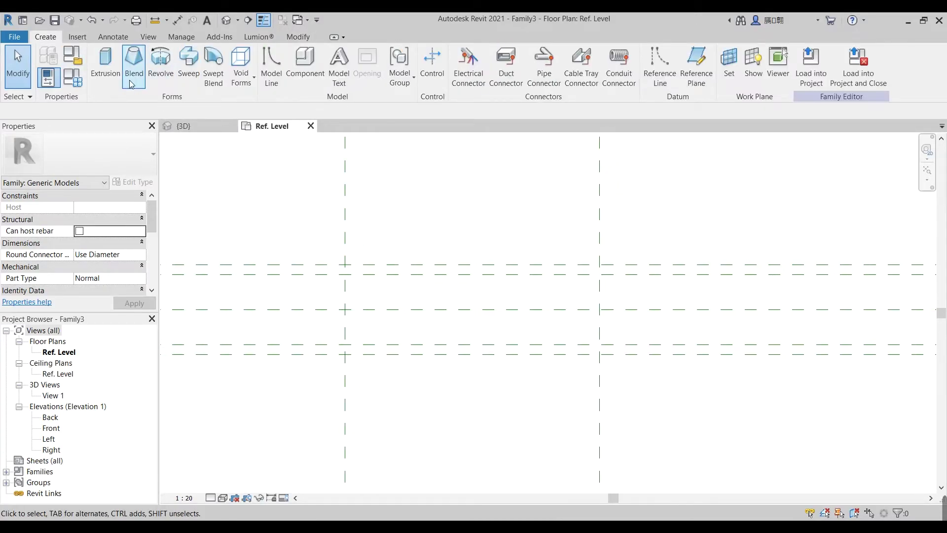
left_click(161, 59)
Sketch the revolve axis on the horizontal centre plane, start the profile, and view the JIS flange table.
left_click(466, 75)
left_click(284, 309)
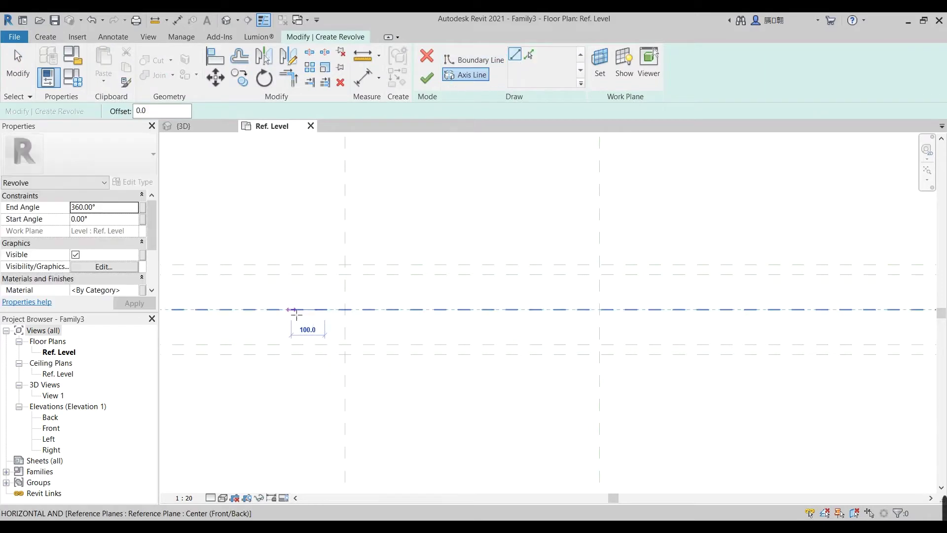
left_click(325, 309)
left_click(474, 60)
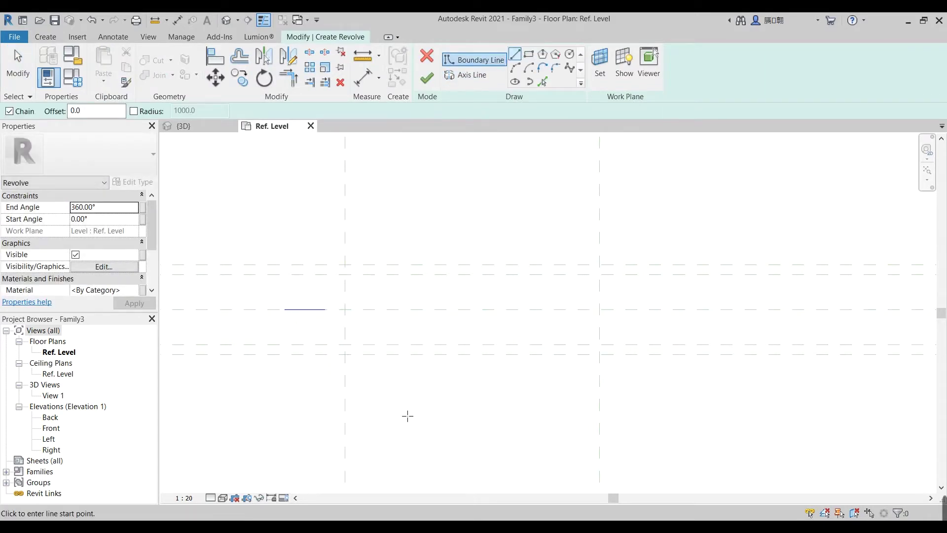
left_click(345, 309)
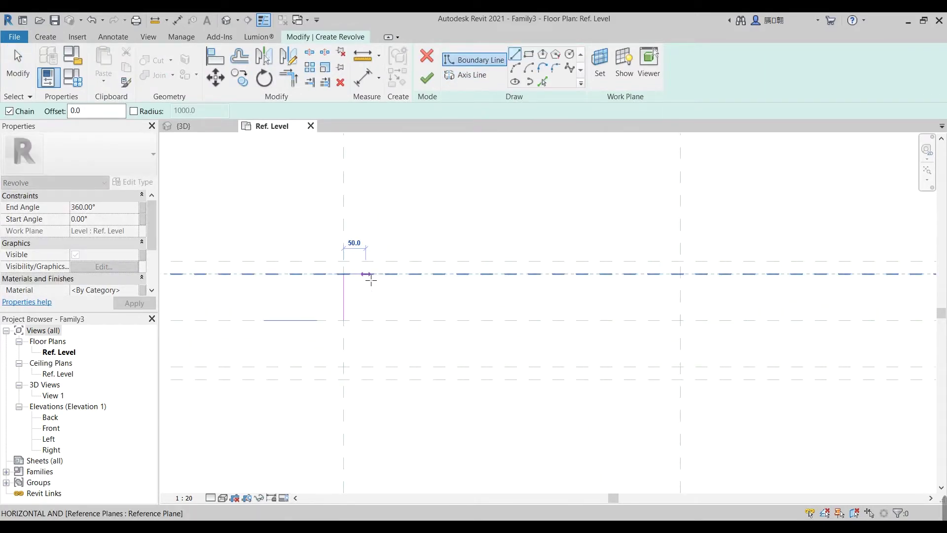
left_click(467, 474)
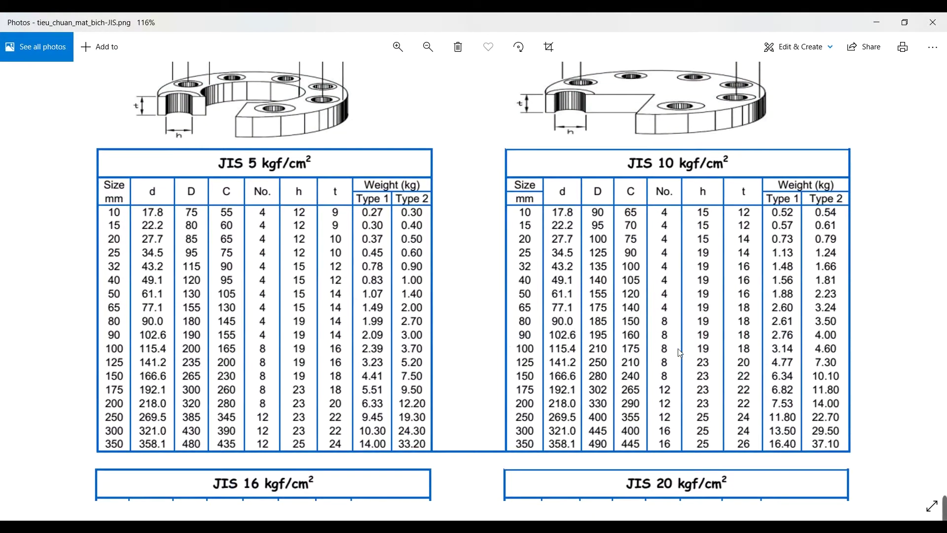
Minimise the JIS flange table and enter 18 for the first profile line.
left_click(877, 22)
type("18")
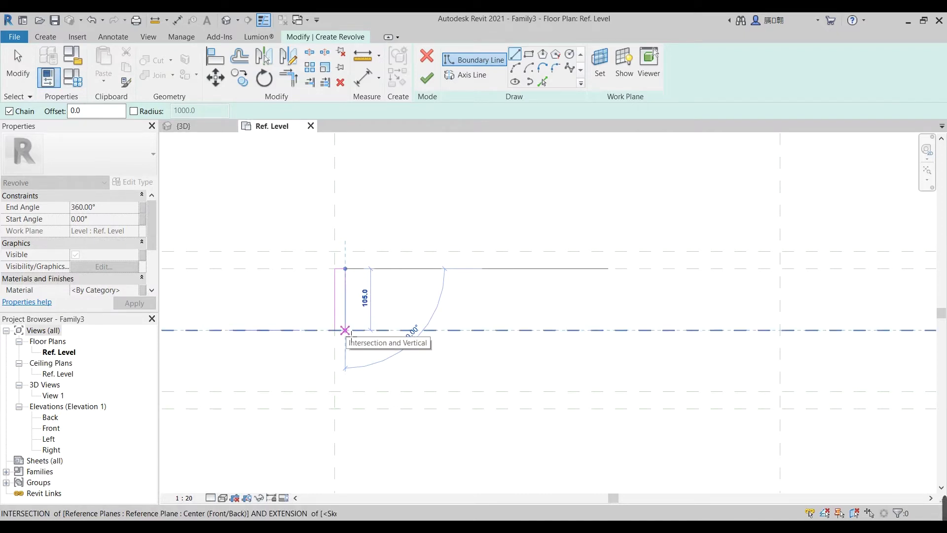
Draw the left flange edges with its 45 step, the bottom line, and a vertical middle line.
left_click(349, 299)
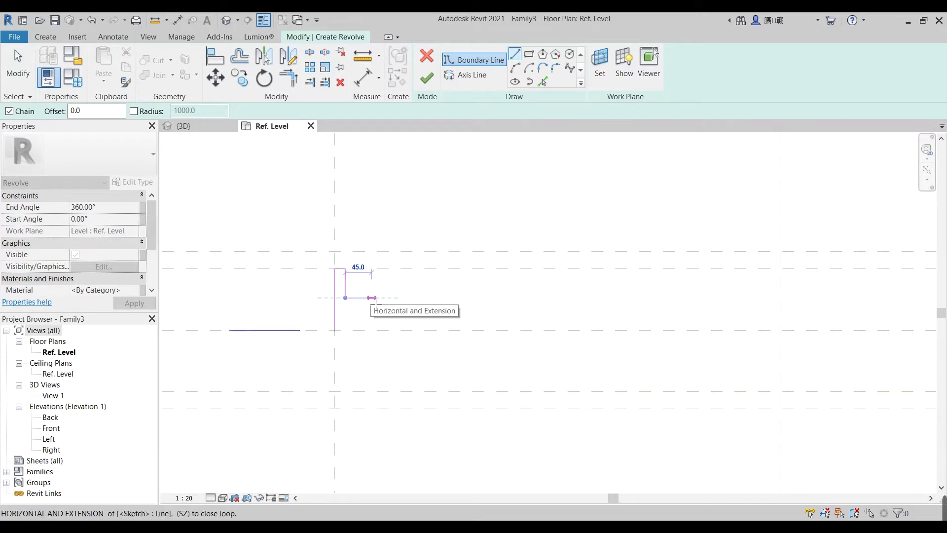
left_click(372, 298)
left_click(372, 251)
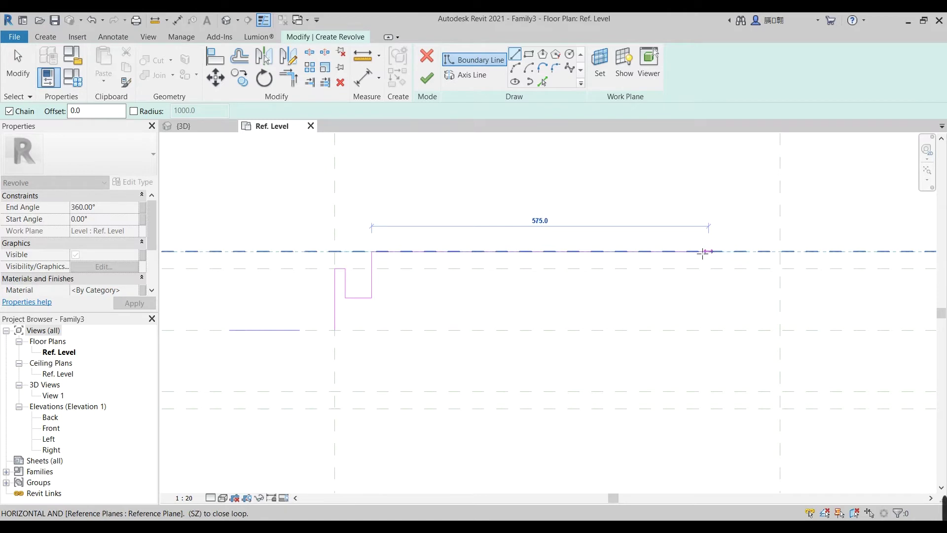
key("Escape")
left_click(335, 329)
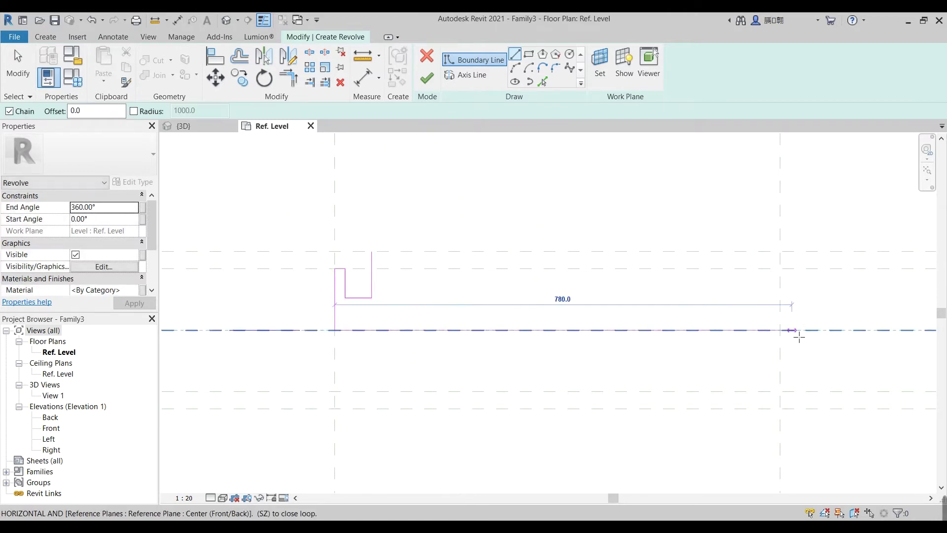
left_click(780, 329)
left_click(557, 330)
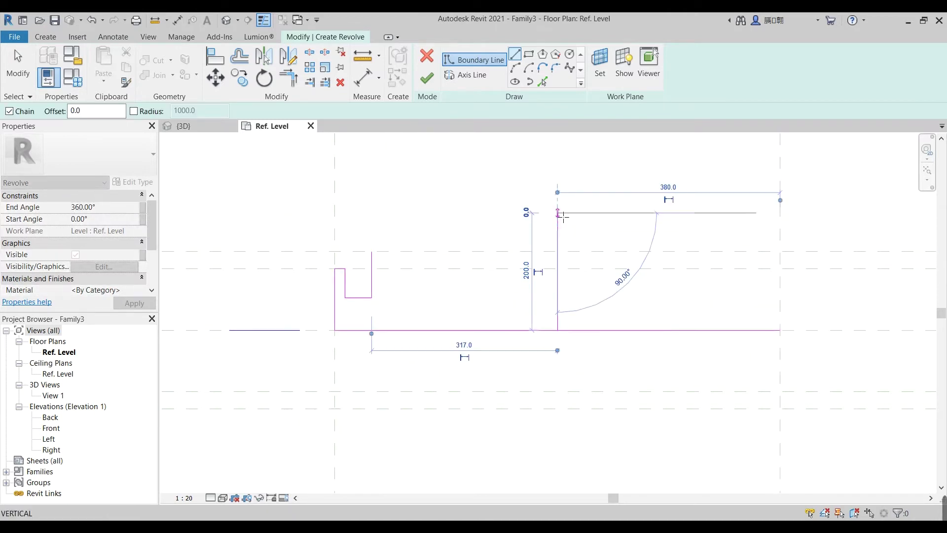
left_click(557, 214)
key("Escape")
key("Escape")
Mirror the left flange profile across the middle line and join both flange tops.
left_click_drag(286, 227, 408, 388)
left_click(264, 56)
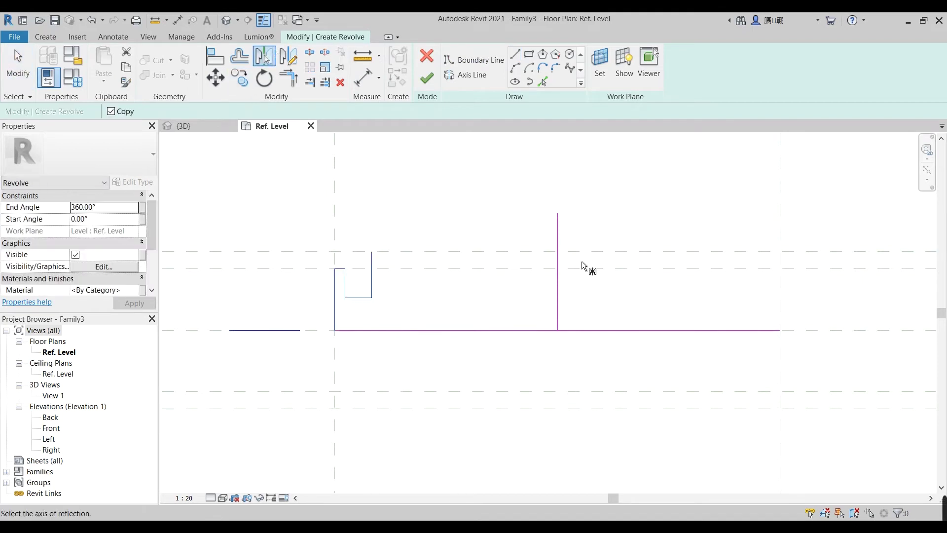
left_click(558, 220)
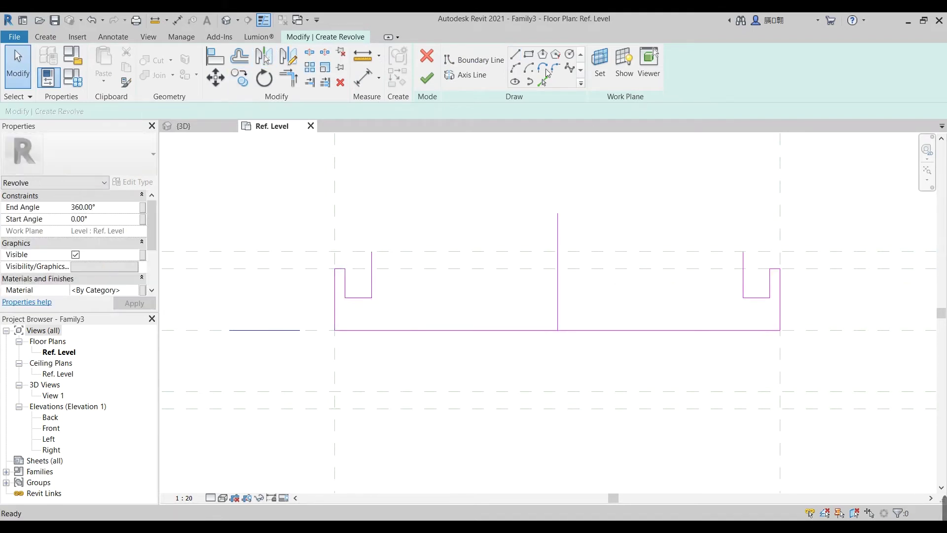
left_click(517, 56)
left_click(371, 251)
left_click(744, 252)
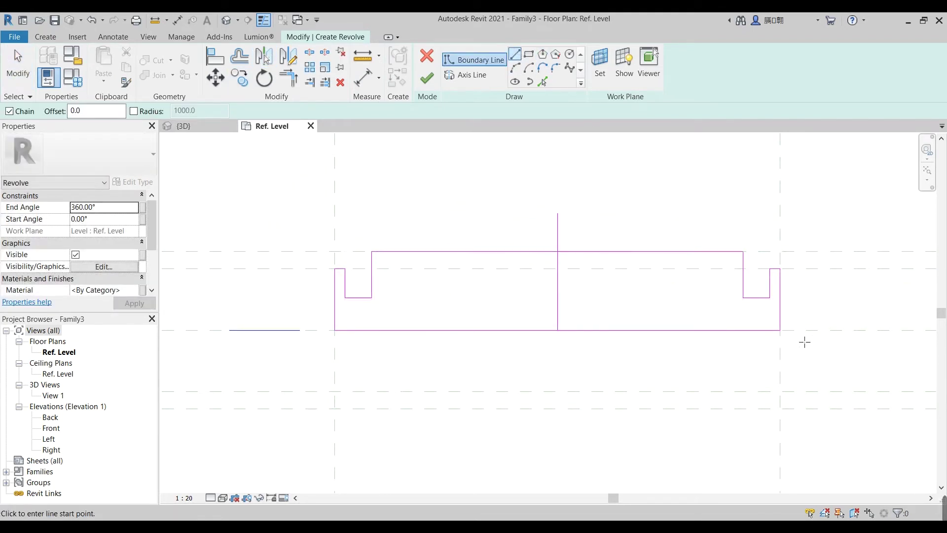
key("Escape")
key("Escape")
Raise the bottom sketch line to form the pipe's inner wall.
left_click_drag(574, 330, 602, 312)
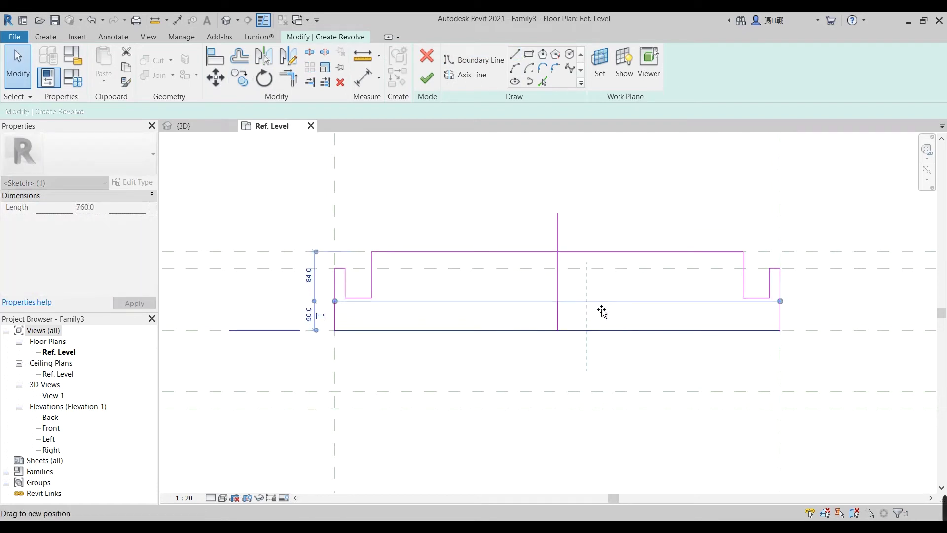
scroll(768, 312, "up", 3)
scroll(760, 320, "up", 2)
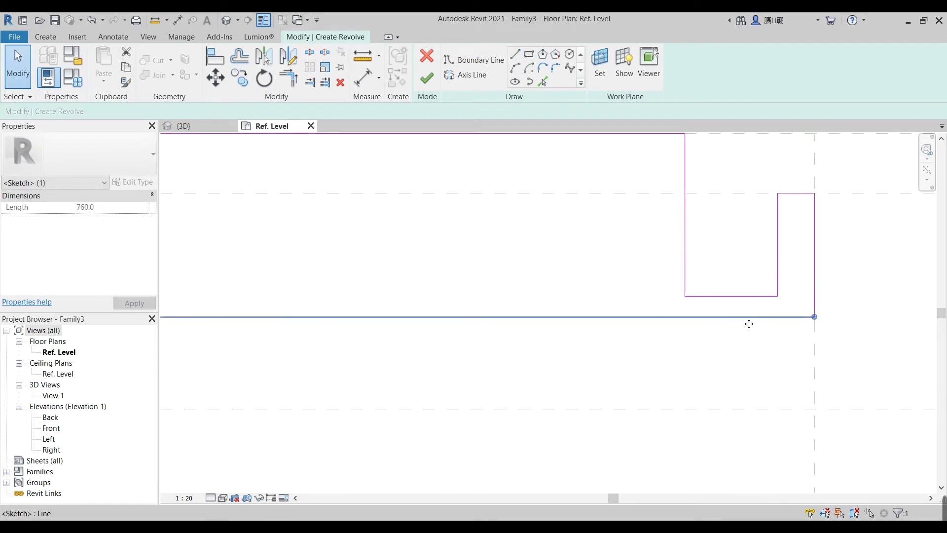
left_click_drag(748, 323, 754, 310)
scroll(766, 356, "down", 2)
left_click(765, 358)
scroll(765, 359, "down", 3)
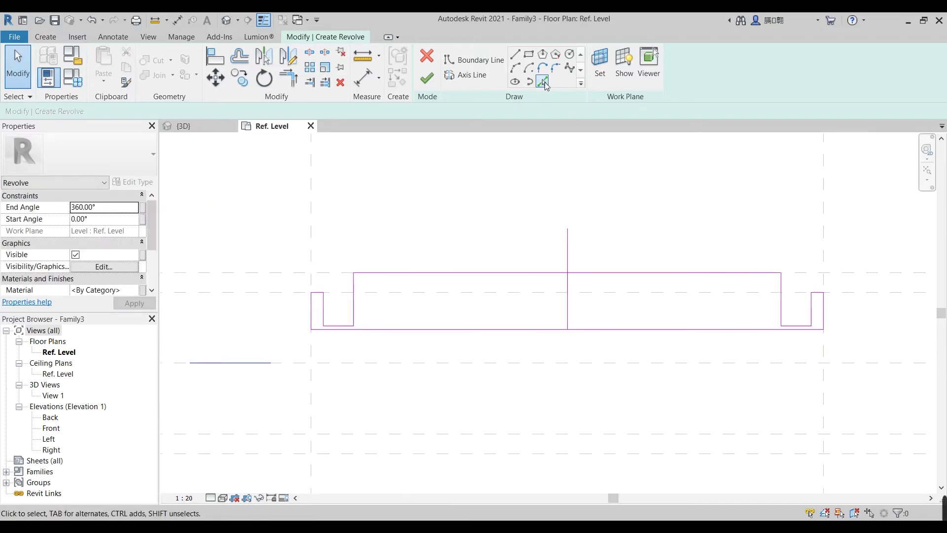
Delete the vertical middle helper line and finish the revolve.
left_click(544, 81)
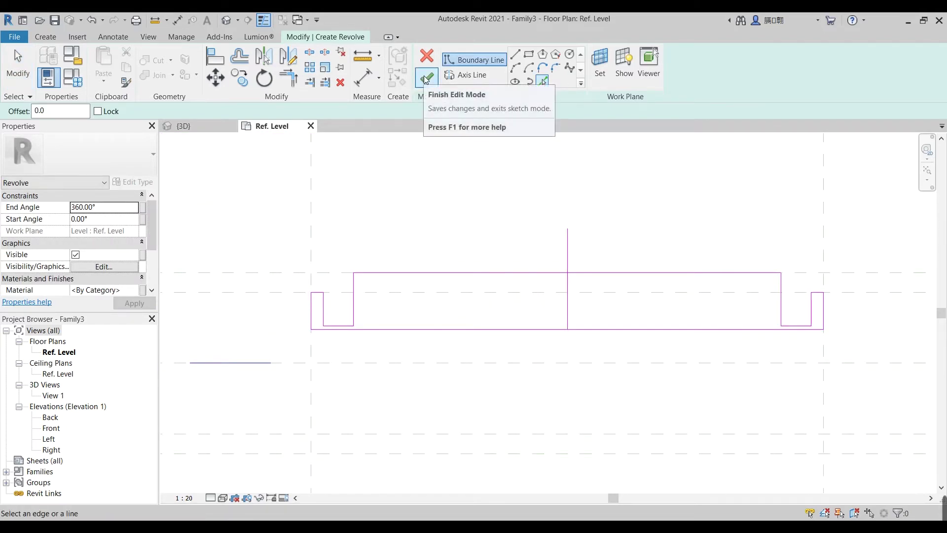
key("Escape")
left_click(568, 246)
key("Delete")
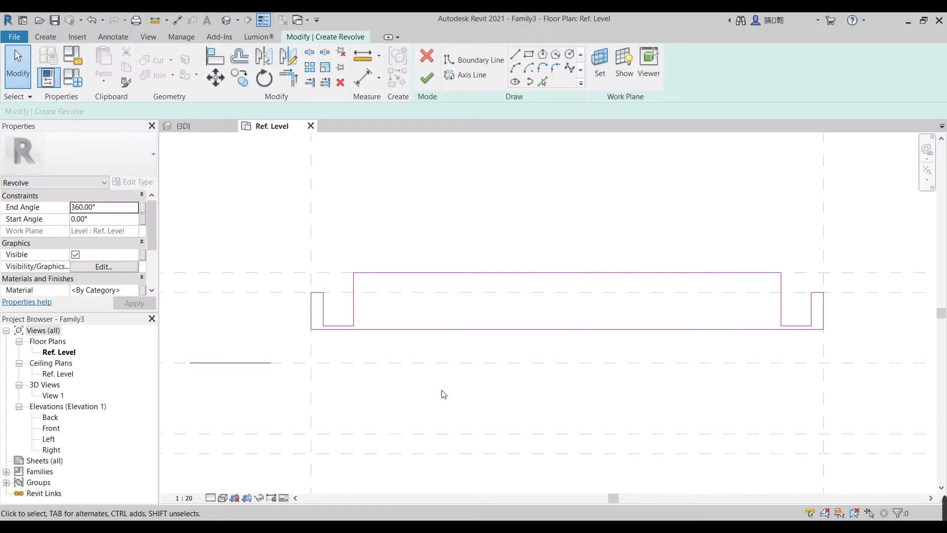
left_click(427, 77)
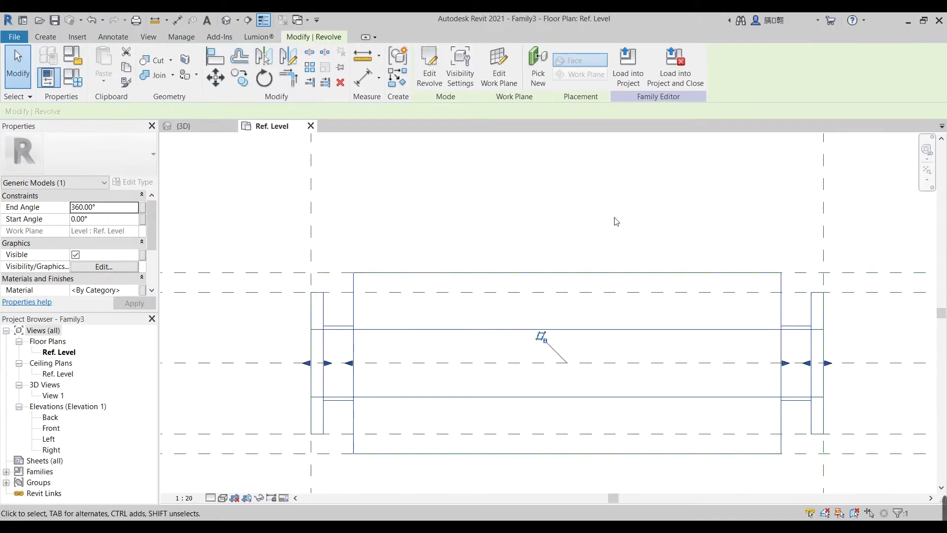
Reopen the revolve sketch and align its outer end edges to the left and right reference planes.
scroll(613, 222, "down", 2)
double_click(523, 277)
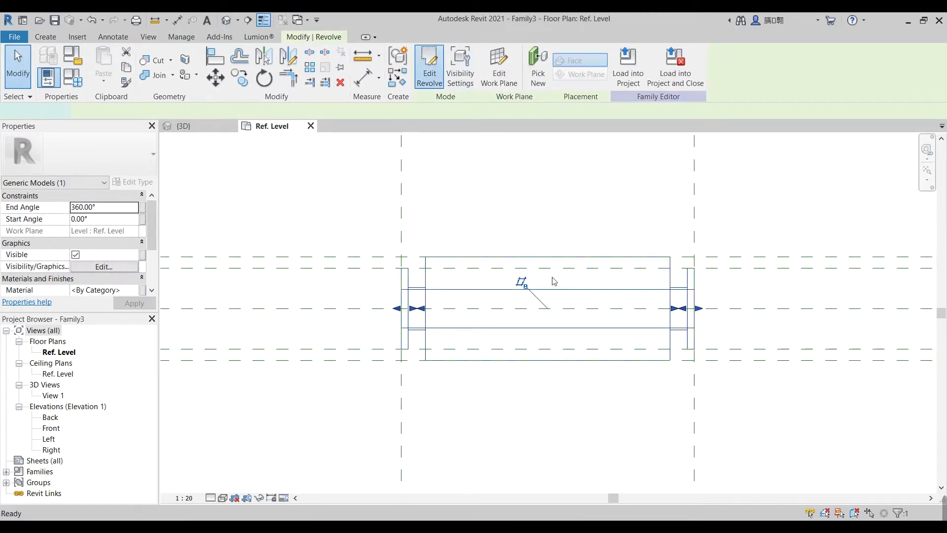
middle_click_drag(467, 293, 442, 348)
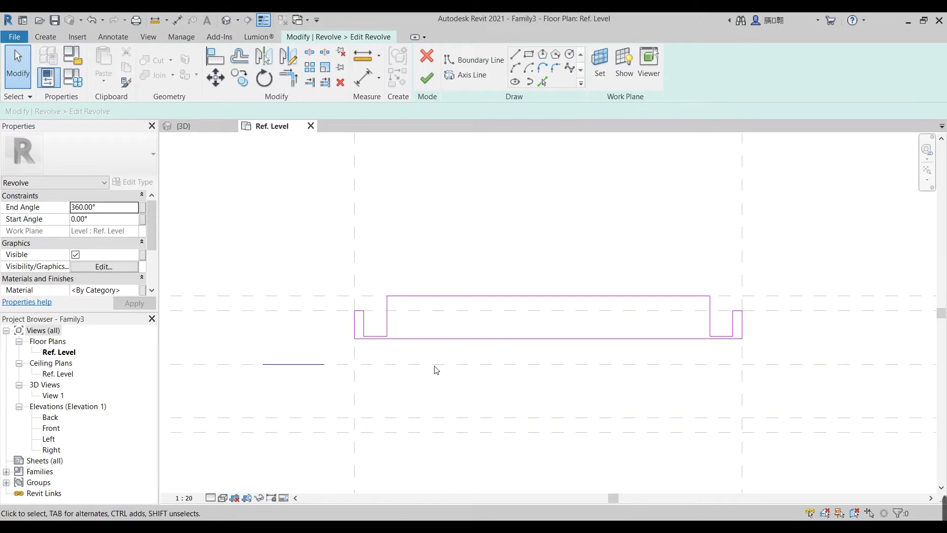
key("a")
key("l")
left_click(352, 322)
left_click(364, 327)
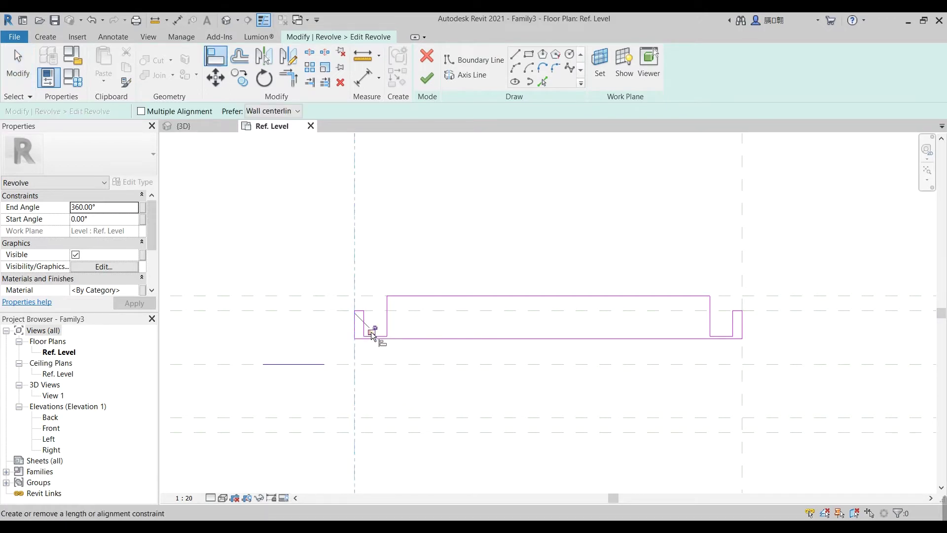
left_click(739, 324)
left_click(742, 321)
key("Escape")
key("Escape")
middle_click_drag(555, 375, 551, 389)
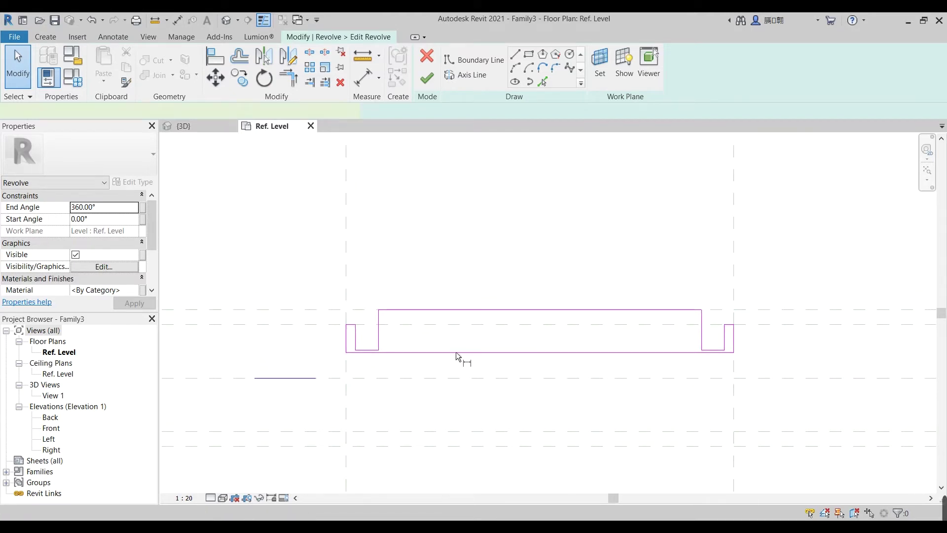
key("d")
key("i")
scroll(365, 336, "up", 2)
Dimension both 18 flange thicknesses and the 760 distance from centre to right plane.
left_click(351, 335)
left_click(406, 194)
left_click(862, 344)
scroll(861, 343, "down", 2)
left_click(877, 246)
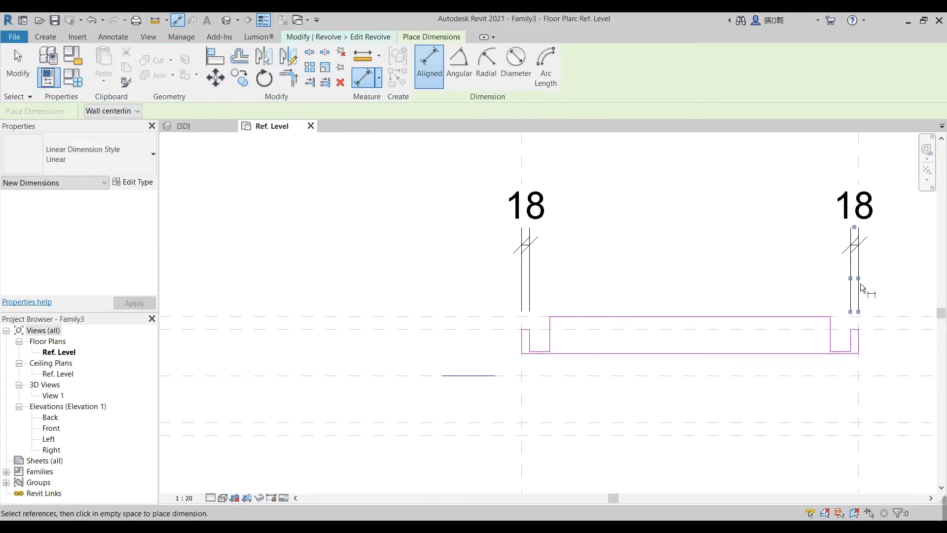
left_click(550, 334)
left_click(831, 334)
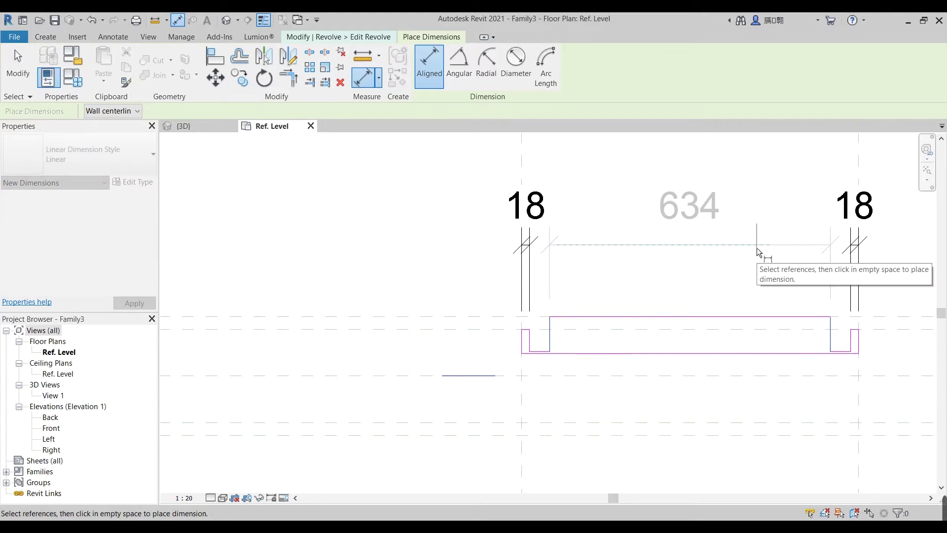
key("Escape")
left_click(523, 409)
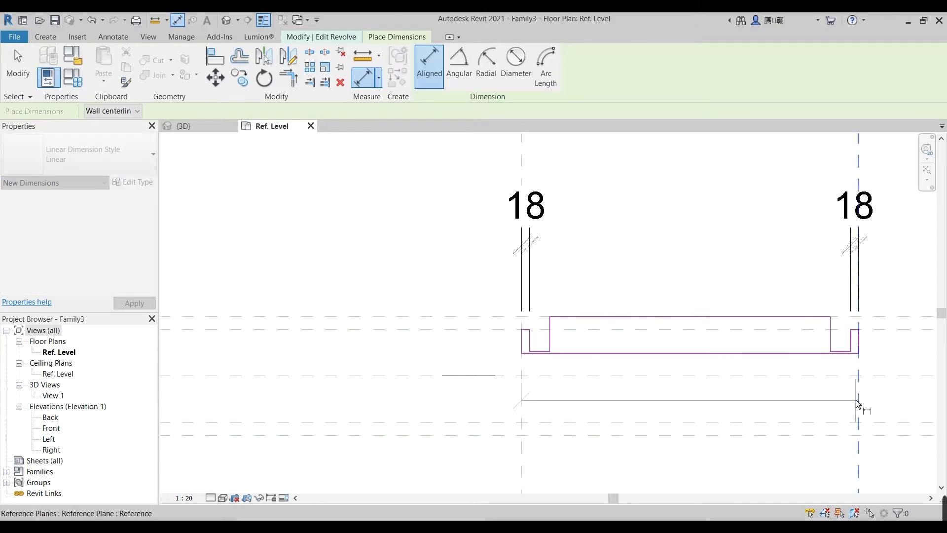
left_click(856, 399)
scroll(857, 399, "down", 1)
left_click(822, 471)
key("Escape")
key("Escape")
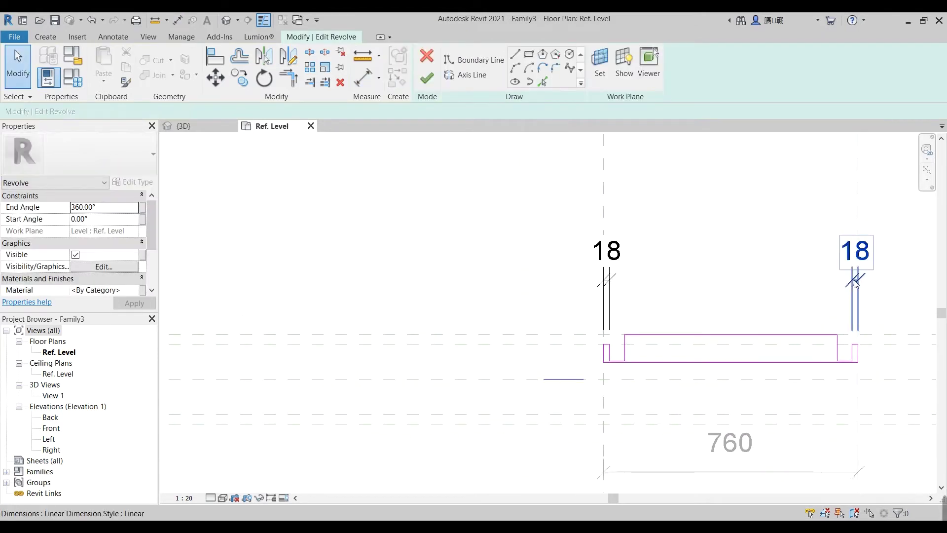
Label both 18 dimensions with a new instance parameter t.
left_click(856, 251)
left_click(606, 251, "ctrl")
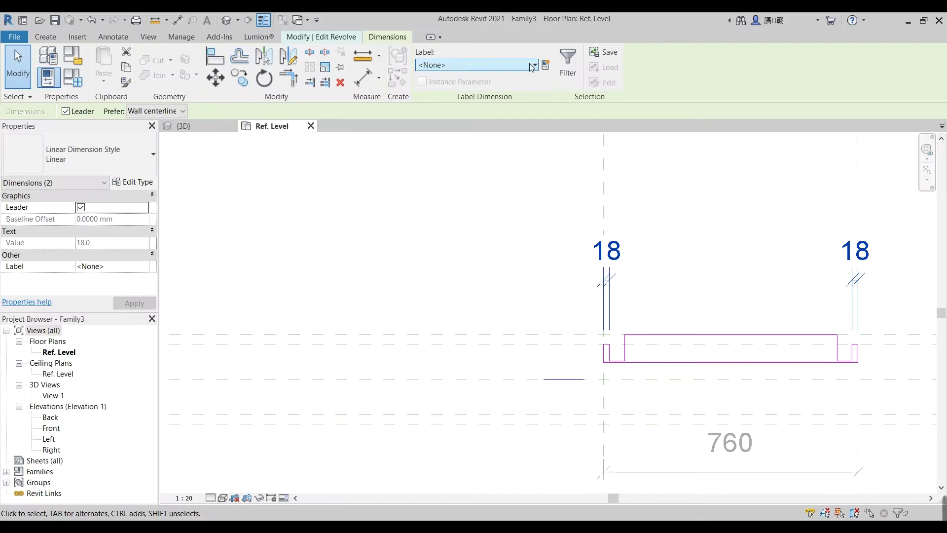
left_click(546, 65)
key("BackSpace")
type("t")
left_click(488, 280)
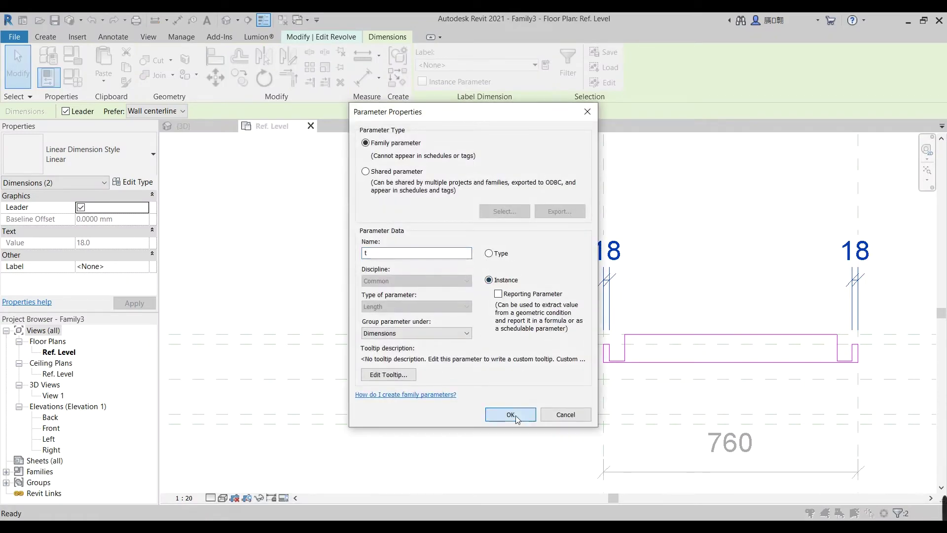
left_click(510, 415)
Place a 634 inner-width dimension, then delete it.
key("Escape")
key("d")
key("i")
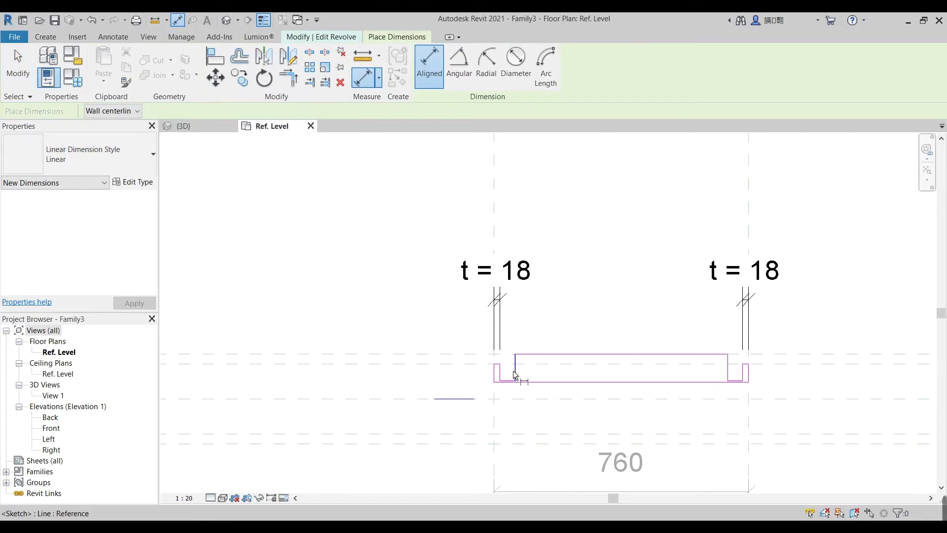
left_click(514, 372)
left_click(728, 373)
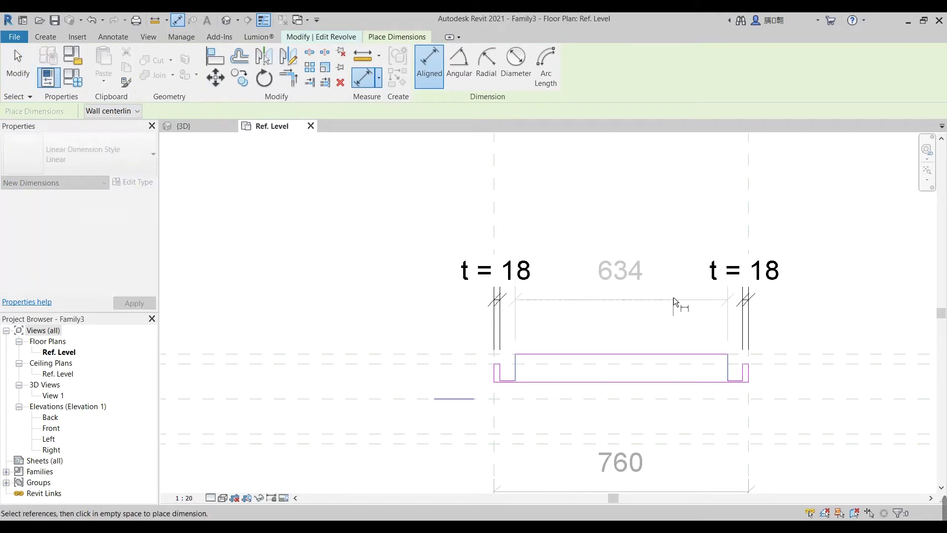
left_click(674, 297)
scroll(740, 375, "up", 2)
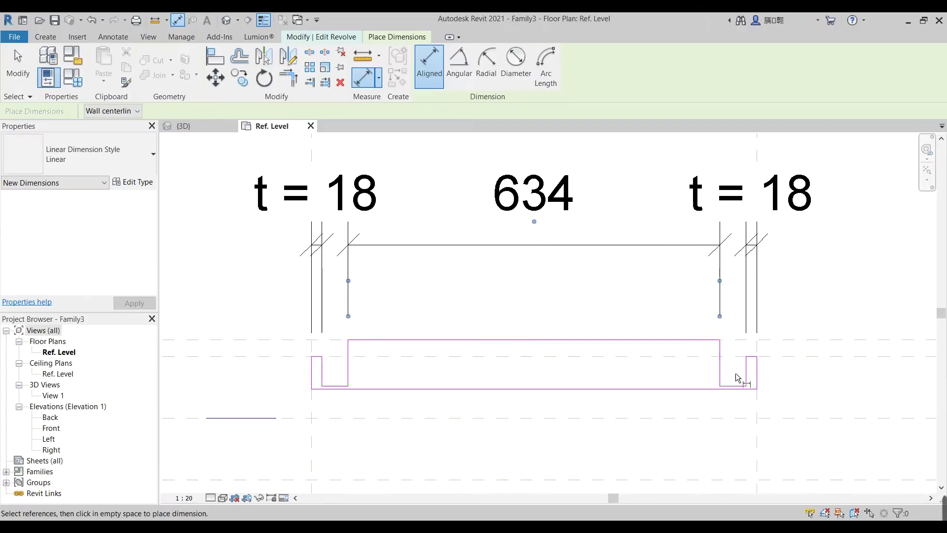
key("Escape")
key("Escape")
left_click(584, 249)
key("Delete")
Dimension the 45 widths of the left and right flanges.
key("d")
key("i")
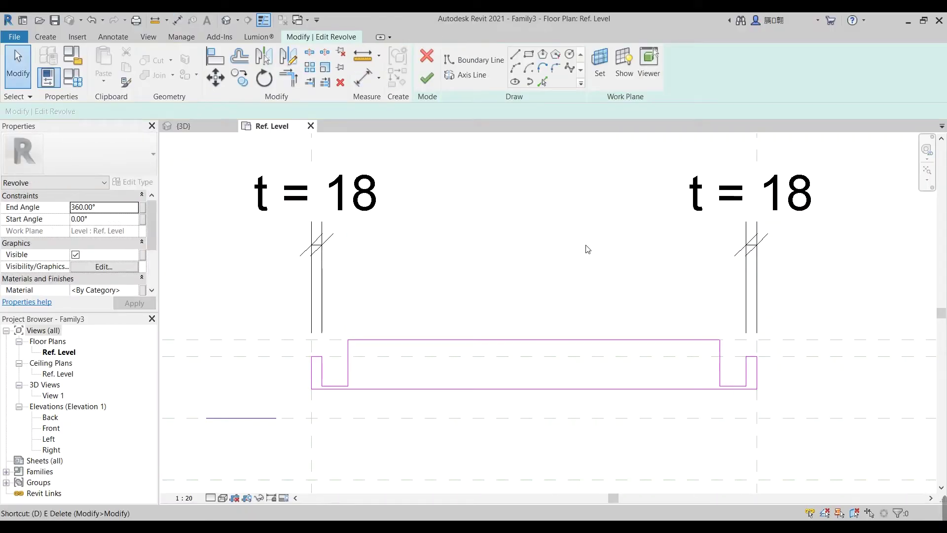
left_click(348, 365)
scroll(347, 360, "down", 1)
left_click(440, 272)
left_click(649, 335)
left_click(624, 290)
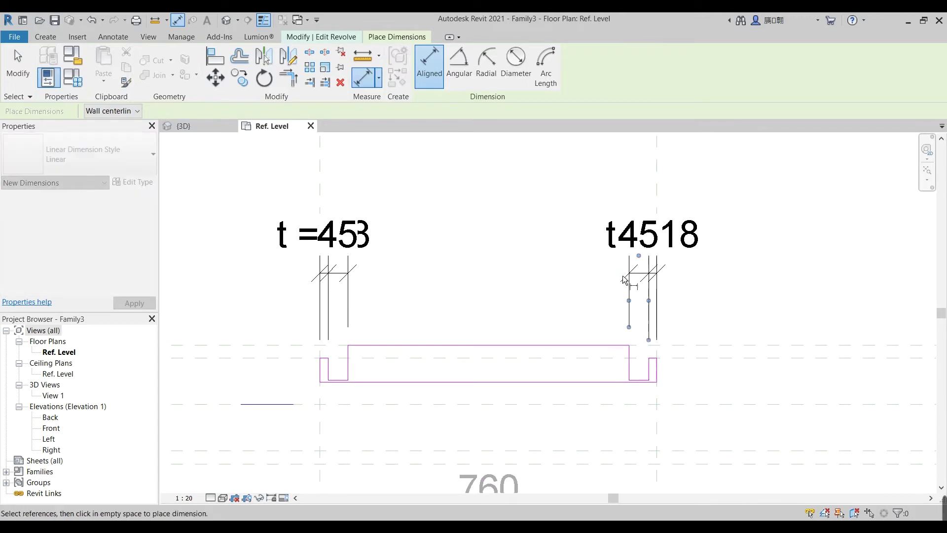
key("Escape")
key("Escape")
Label both 45 dimensions with a new instance parameter a.
left_click(639, 236)
left_click(336, 235, "ctrl")
left_click(546, 65)
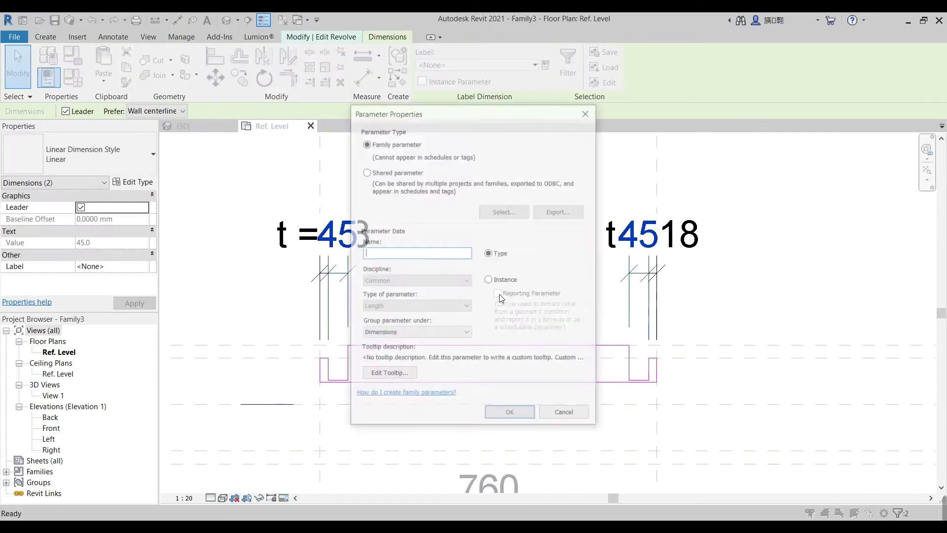
left_click(488, 280)
left_click(429, 254)
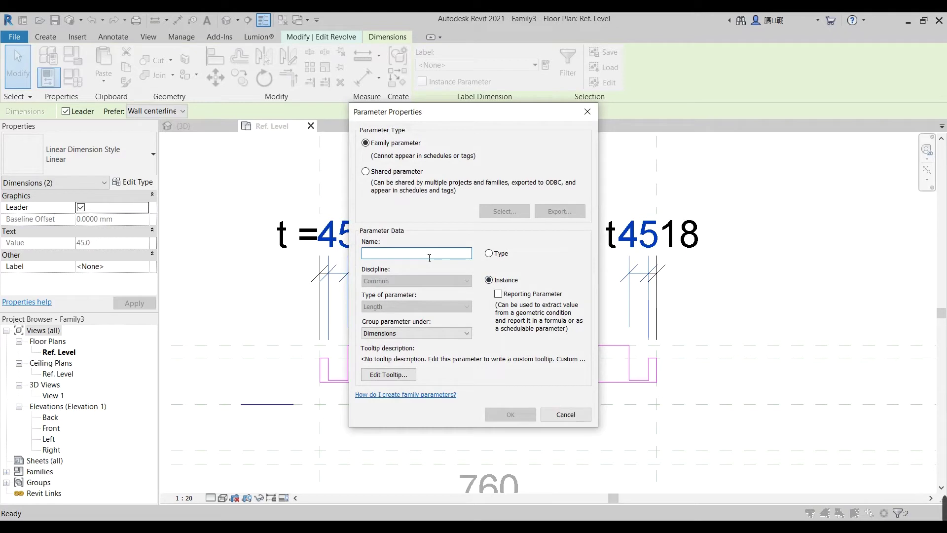
type("ta")
left_click(510, 415)
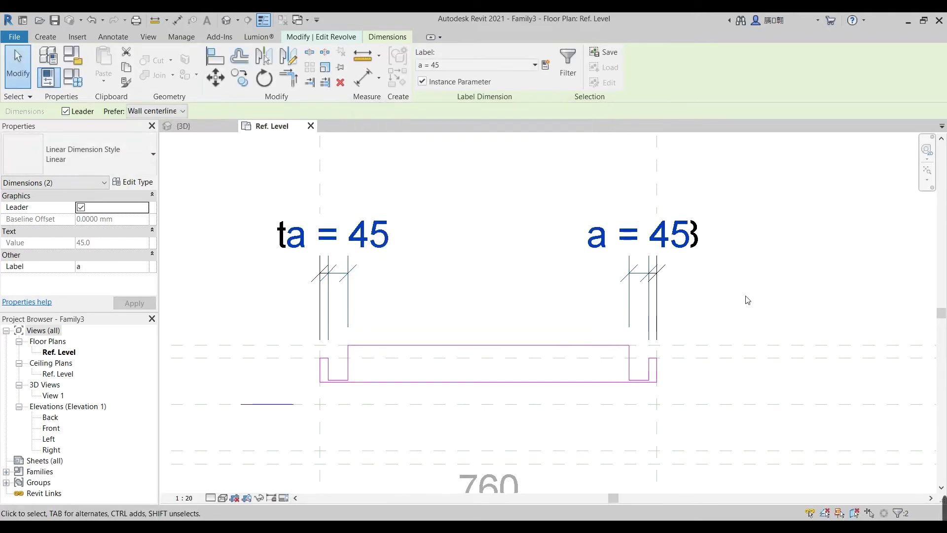
left_click(208, 151)
left_click(72, 77)
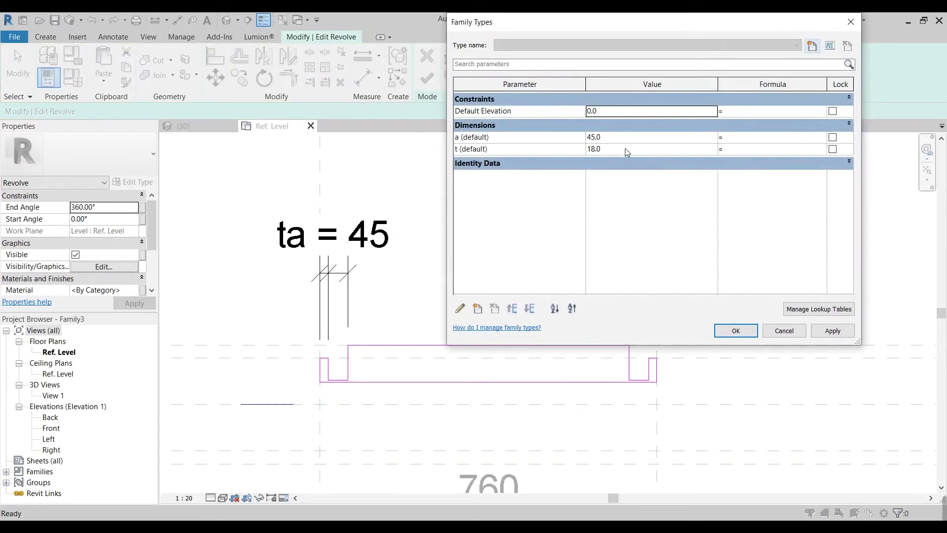
Give parameter a the formula 3*t so both flange widths become 54.
left_click(749, 139)
type("3*t")
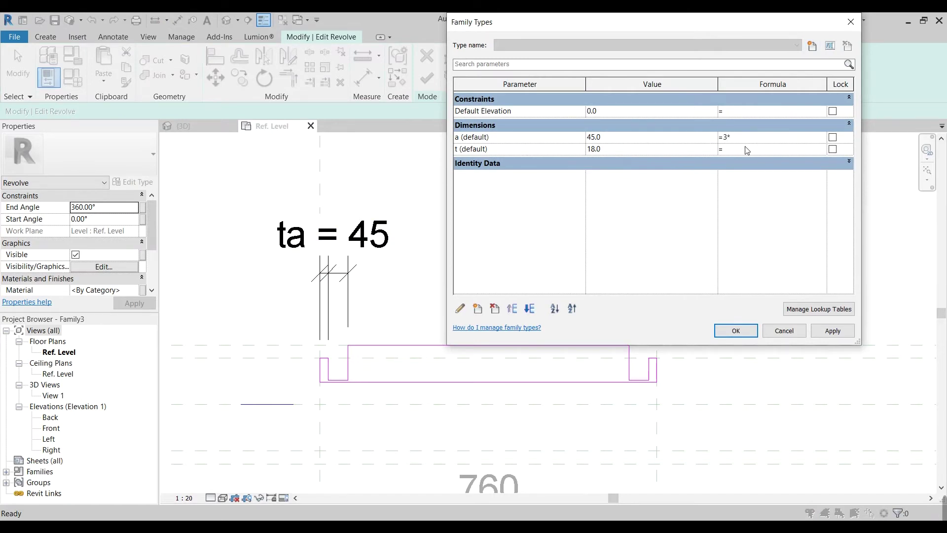
left_click(833, 331)
left_click(733, 332)
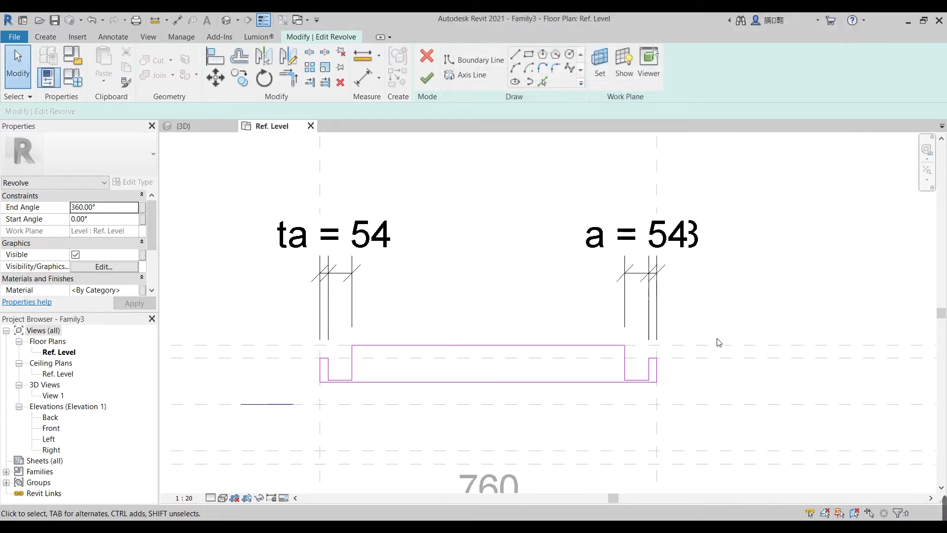
scroll(532, 397, "down", 2)
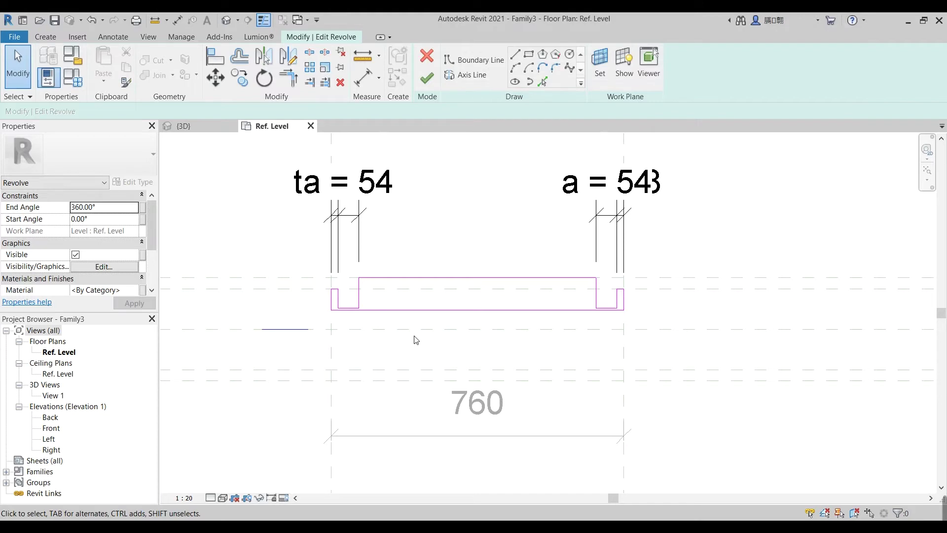
key("d")
key("i")
middle_click_drag(218, 331, 511, 348)
scroll(510, 349, "down", 1)
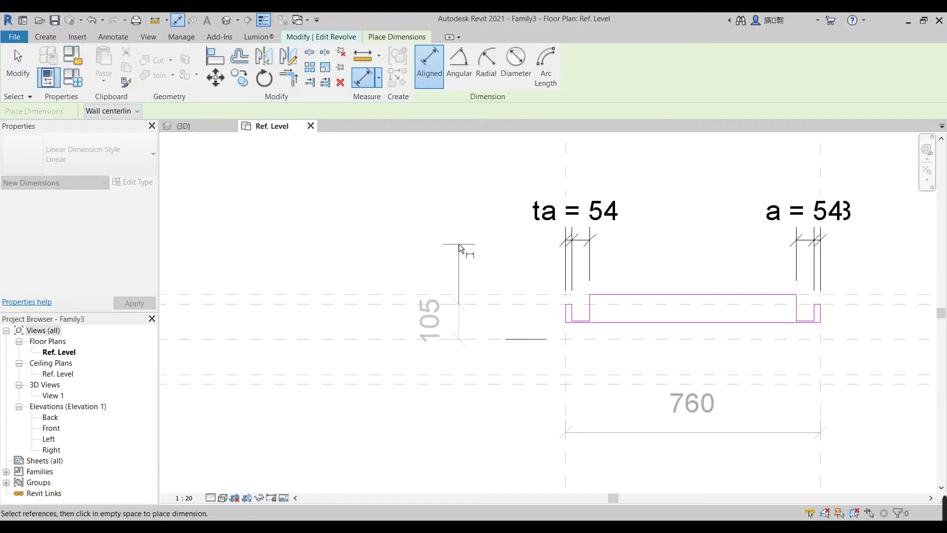
Dimension from the centre reference plane to the upper planes: 105 and 134.
left_click(459, 243)
left_click(446, 295)
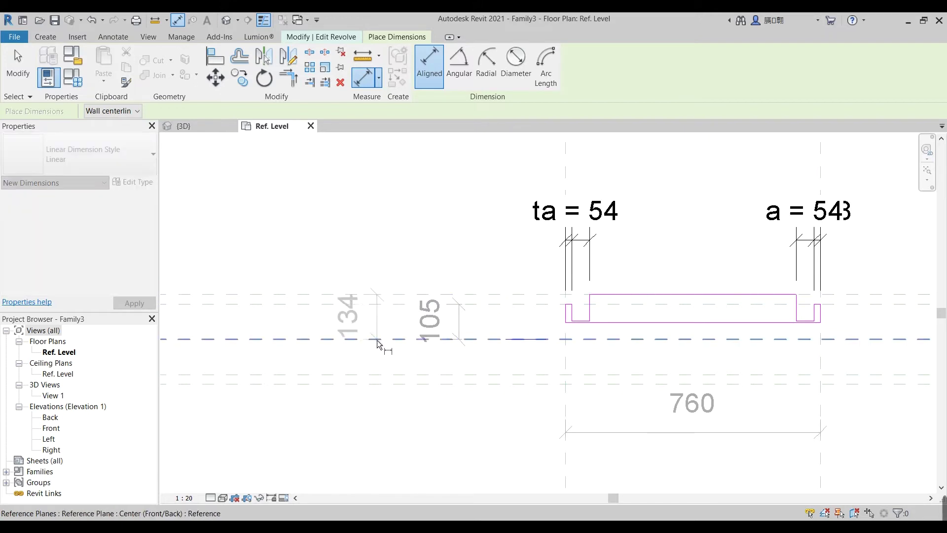
left_click(377, 339)
left_click(355, 316)
key("Escape")
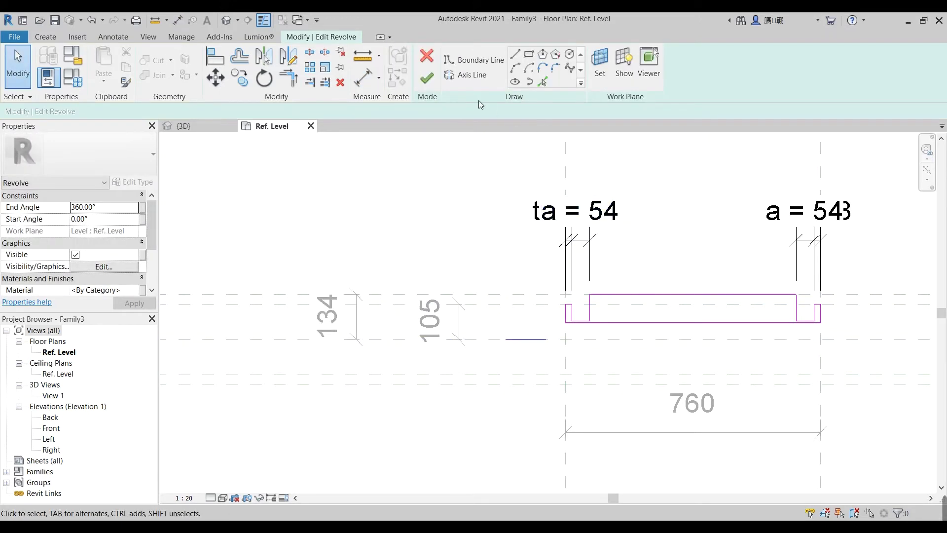
Check the lengths of the long top line and both flange top sketch lines.
scroll(695, 370, "up", 2)
left_click(688, 261)
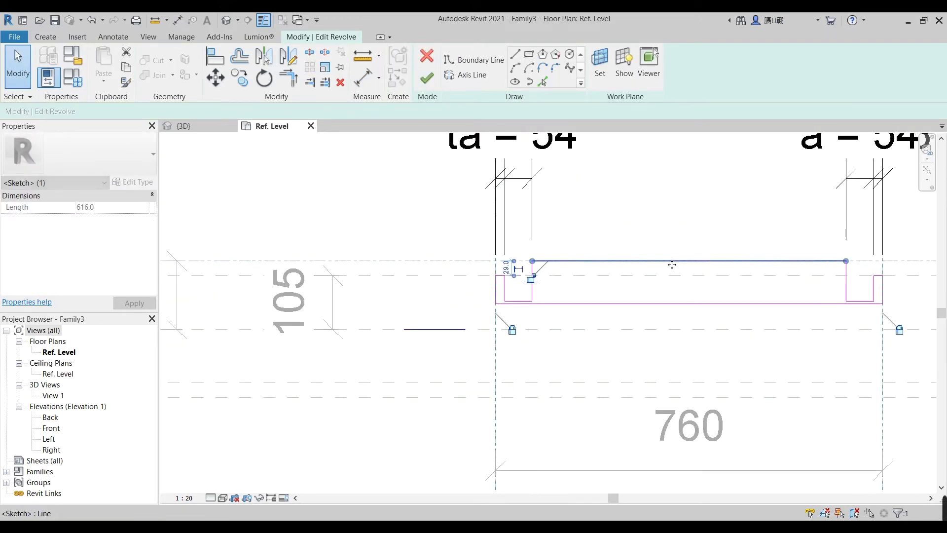
key("Escape")
scroll(510, 274, "up", 3)
left_click(491, 280)
scroll(531, 300, "down", 3)
scroll(575, 376, "up", 3)
left_click(567, 268)
scroll(565, 270, "up", 1)
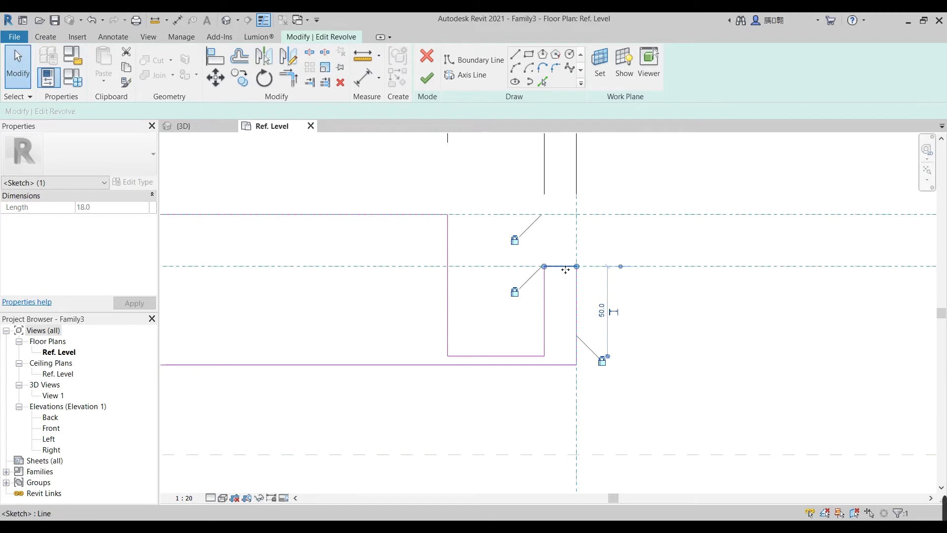
left_click(565, 270)
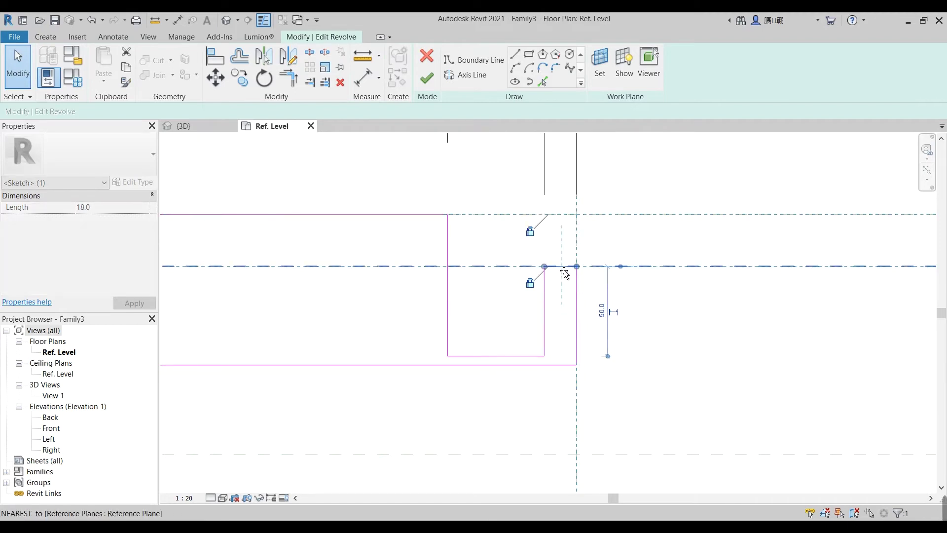
left_click(640, 249)
scroll(666, 260, "down", 3)
scroll(657, 370, "down", 2)
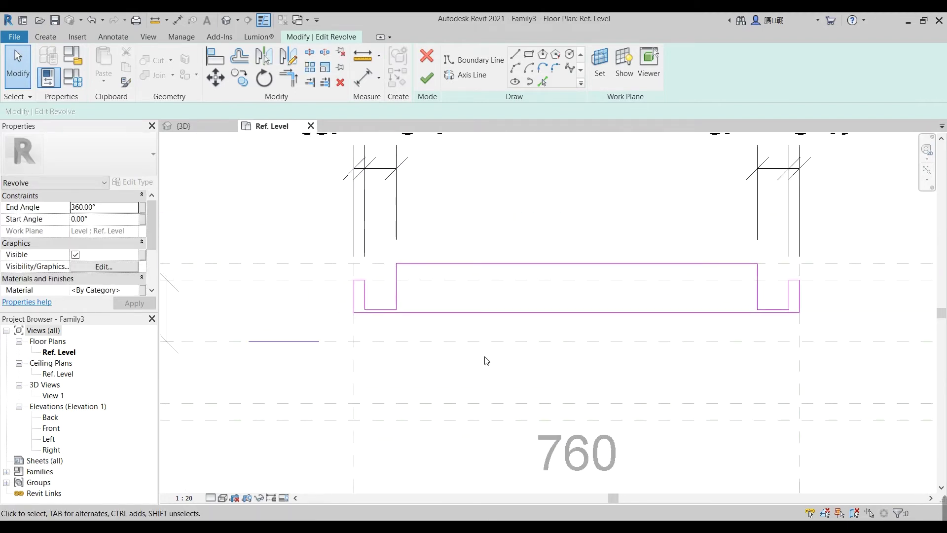
scroll(489, 362, "down", 2)
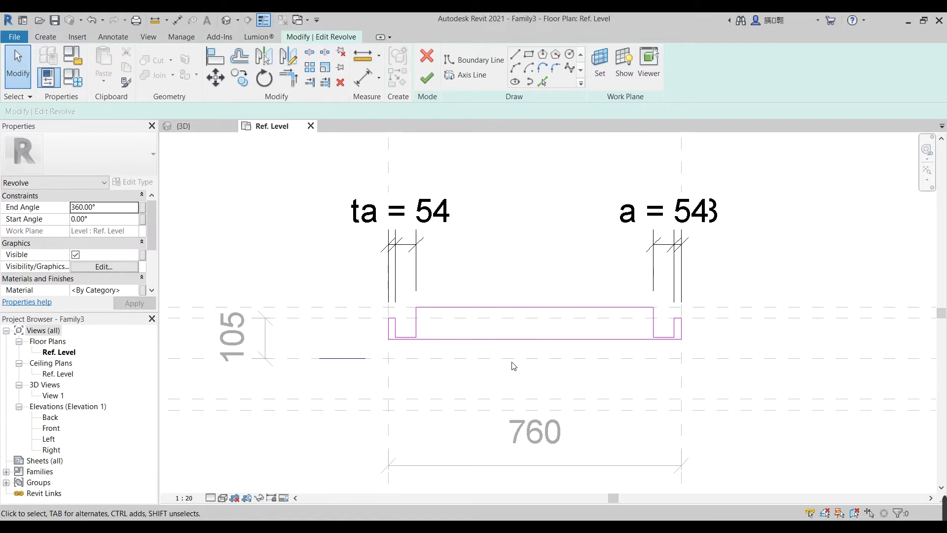
Start the Aligned Dimension tool again with DI.
key("d")
key("i")
scroll(390, 353, "up", 2)
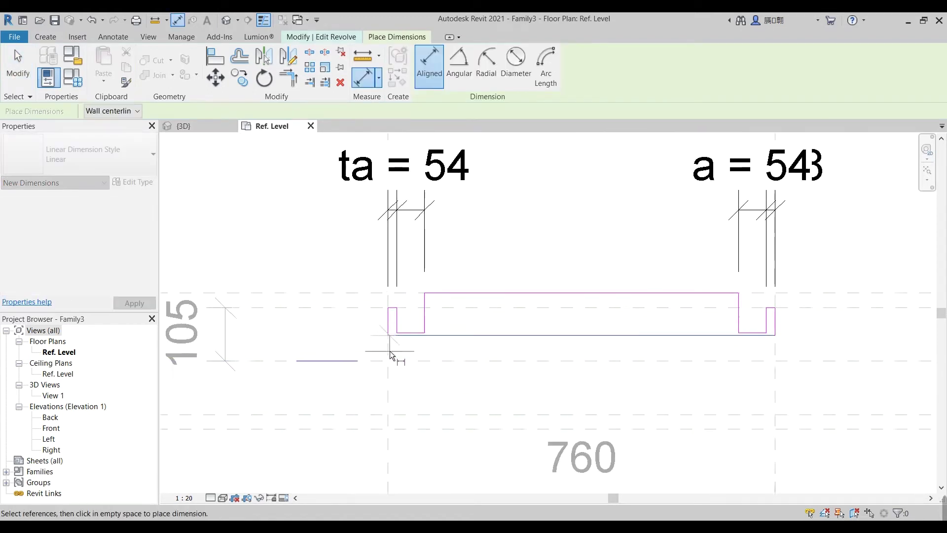
Inspect the short bottom sketch line of the revolve profile.
key("Escape")
key("Escape")
scroll(412, 353, "up", 1)
scroll(419, 344, "up", 1)
left_click(399, 334)
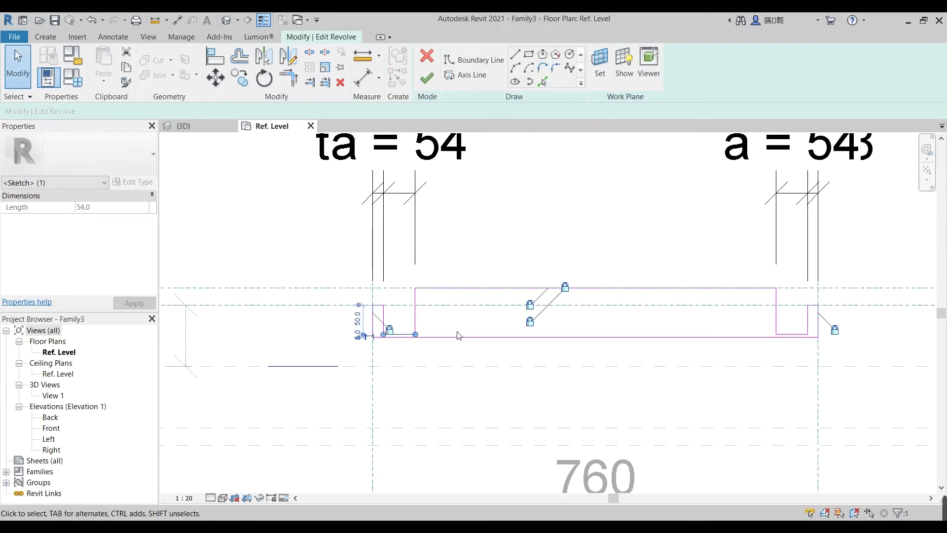
middle_click_drag(458, 335, 458, 379)
key("Escape")
scroll(459, 379, "up", 1)
left_click(397, 390)
Dimension the right flange thickness as 5 with Aligned Dimension (DI).
key("Escape")
key("d")
key("i")
scroll(395, 394, "down", 1)
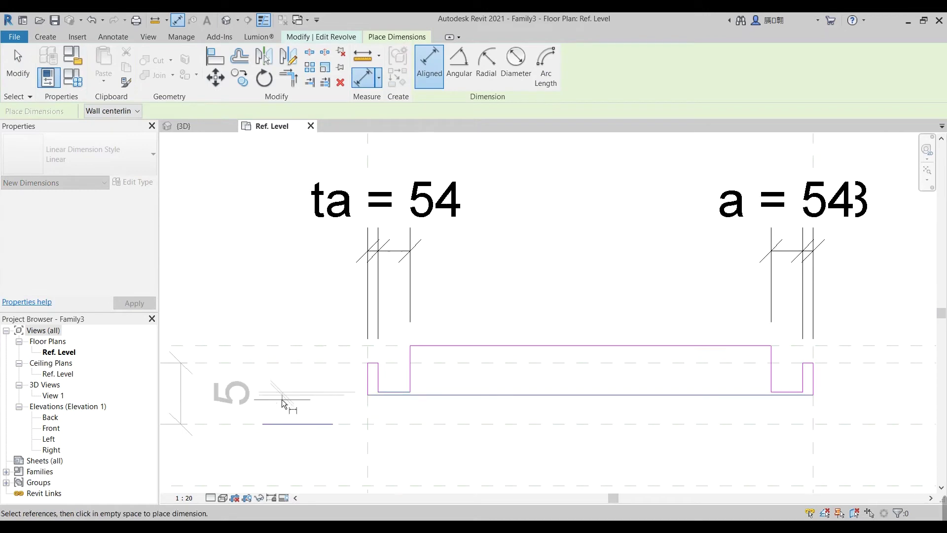
left_click(783, 393)
left_click(740, 394)
scroll(735, 395, "down", 1)
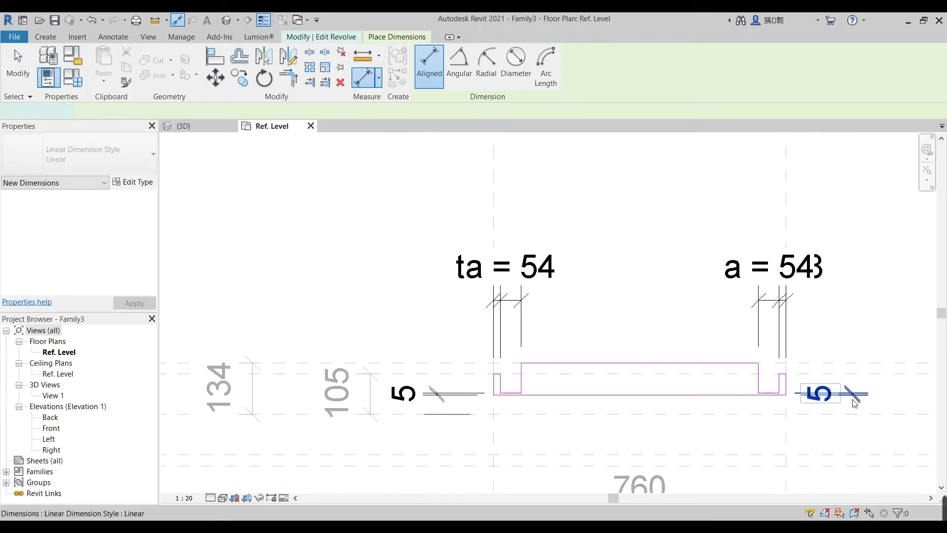
left_click(856, 404)
key("Escape")
Begin an instance parameter for both 5 dimensions, then cancel it.
left_click(402, 393, "ctrl")
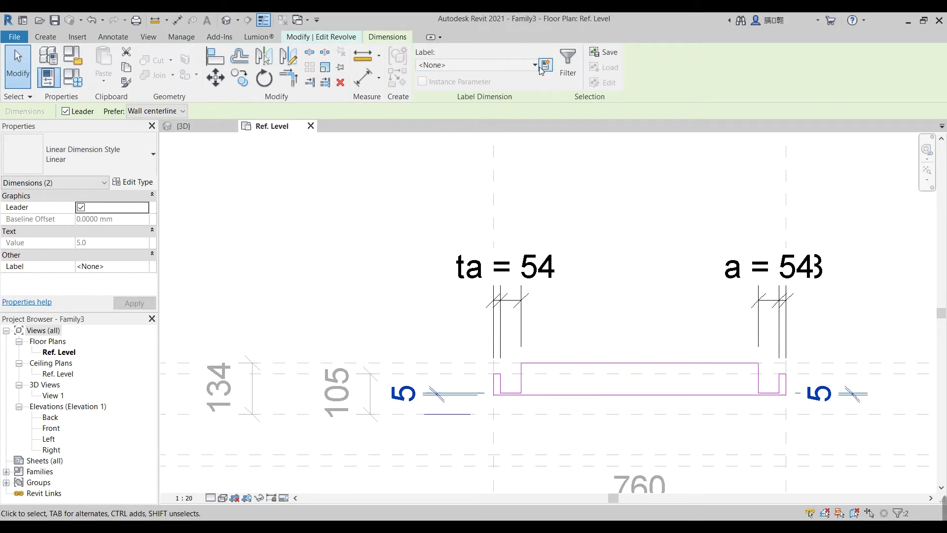
left_click(546, 65)
left_click(499, 280)
left_click(444, 258)
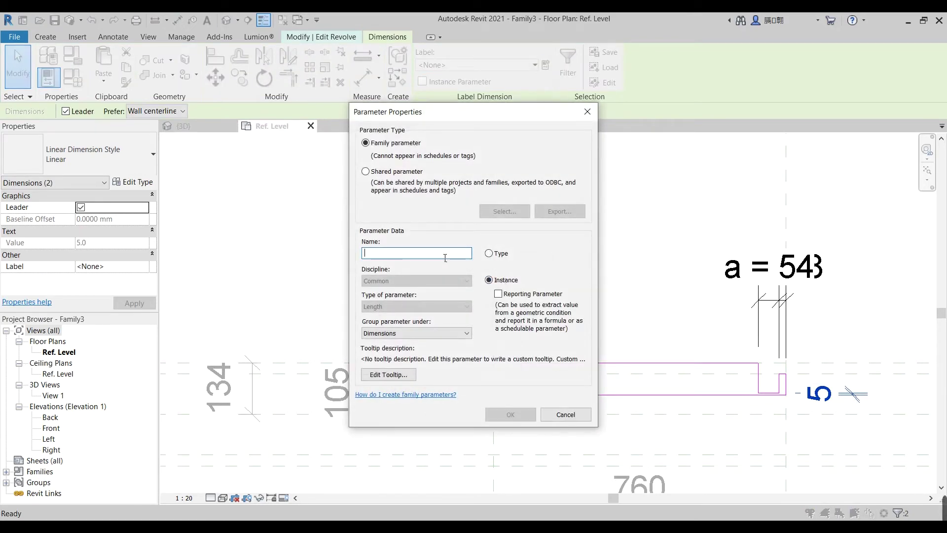
left_click(565, 414)
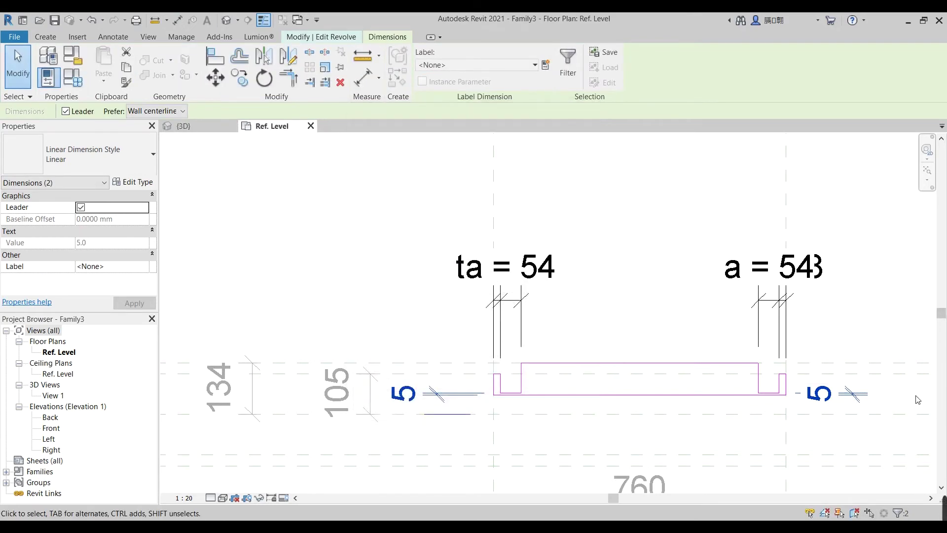
Review the left 5 dimension and finish the revolve sketch.
scroll(470, 401, "down", 3)
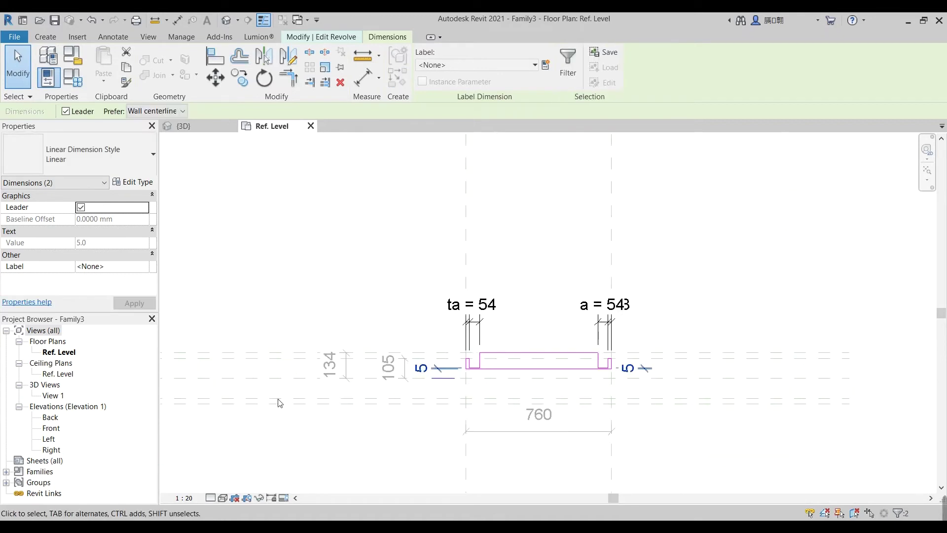
scroll(279, 403, "down", 1)
scroll(564, 401, "down", 3)
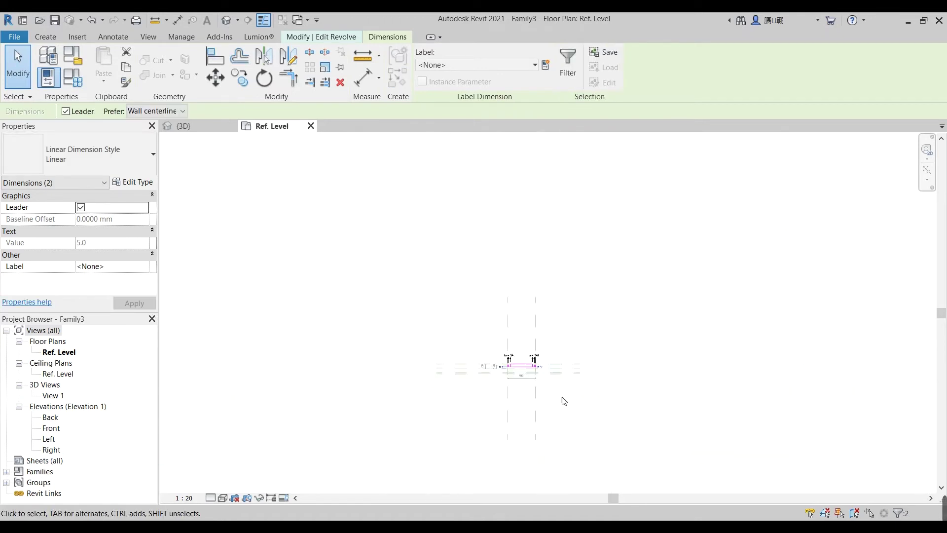
scroll(564, 401, "up", 3)
key("Escape")
left_click(457, 354)
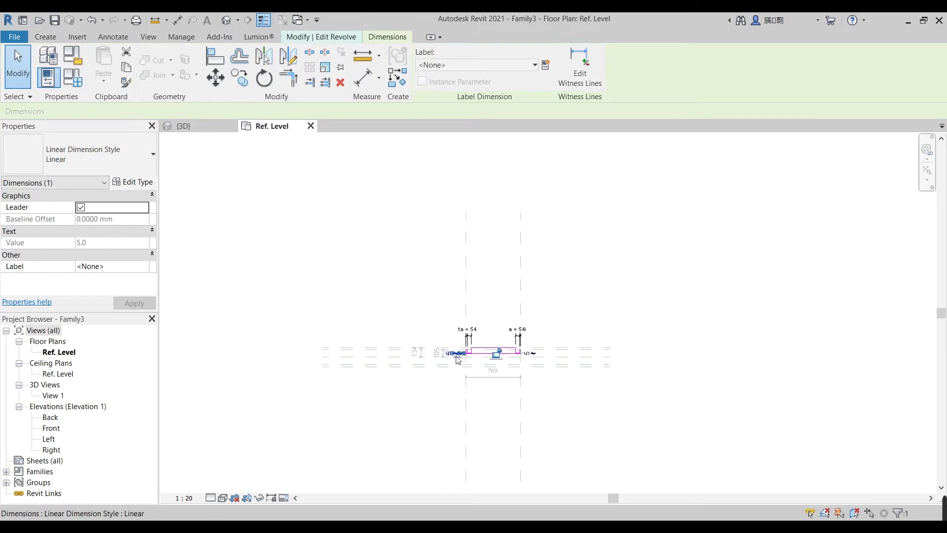
left_click(637, 353)
scroll(444, 345, "up", 5)
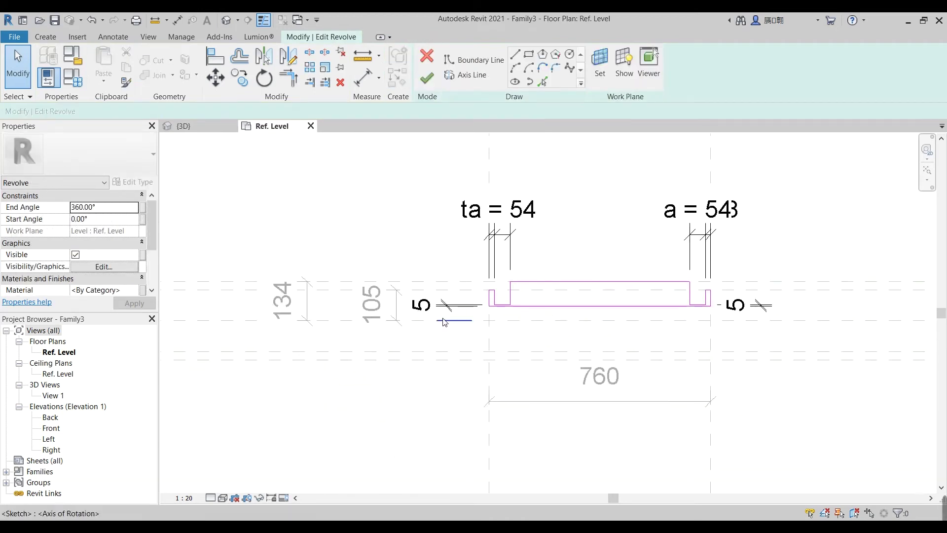
scroll(444, 321, "up", 2)
scroll(469, 369, "down", 3)
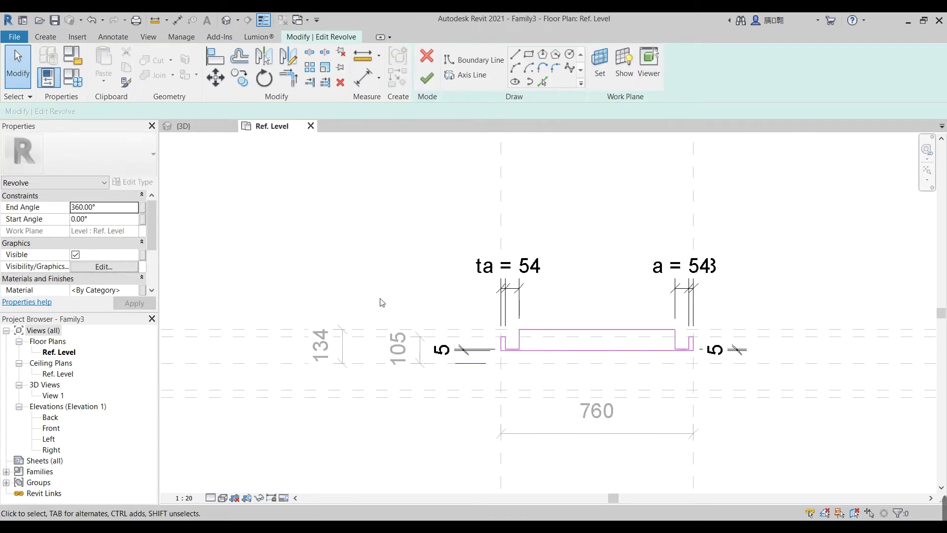
left_click(427, 78)
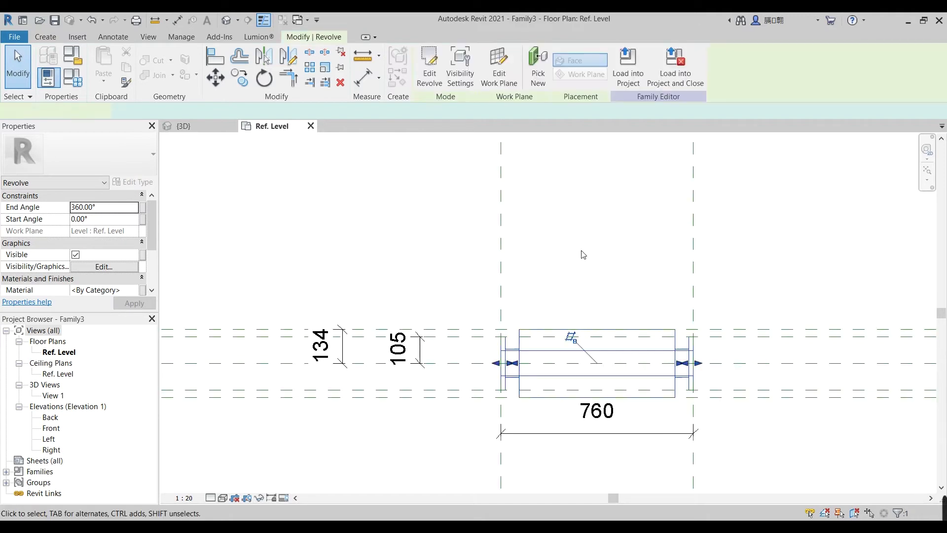
Label the 760 length dimension with instance parameter L.
middle_click_drag(642, 439, 618, 409)
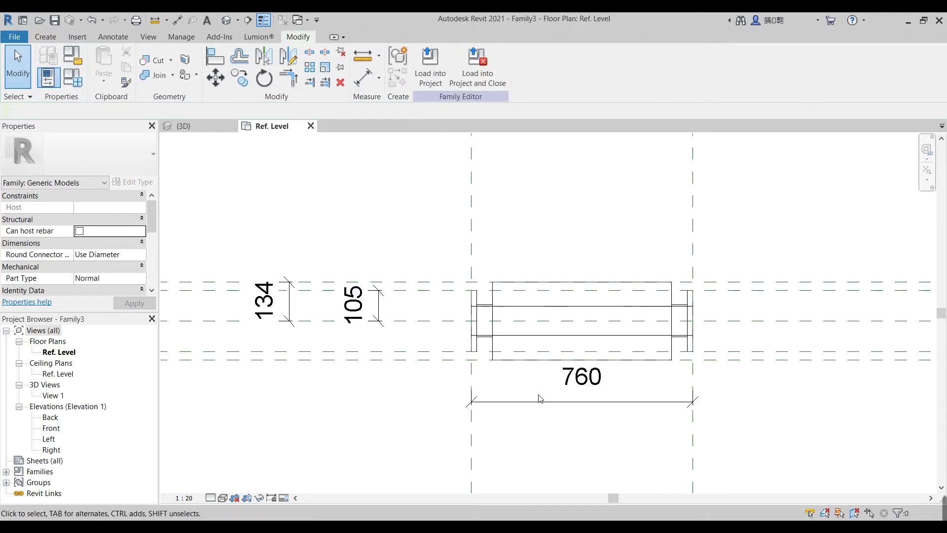
left_click(666, 402)
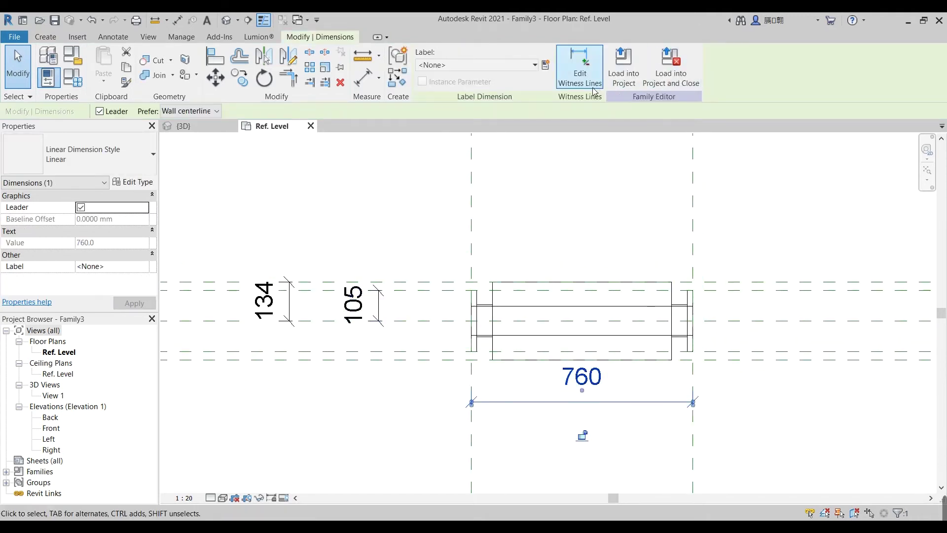
left_click(547, 70)
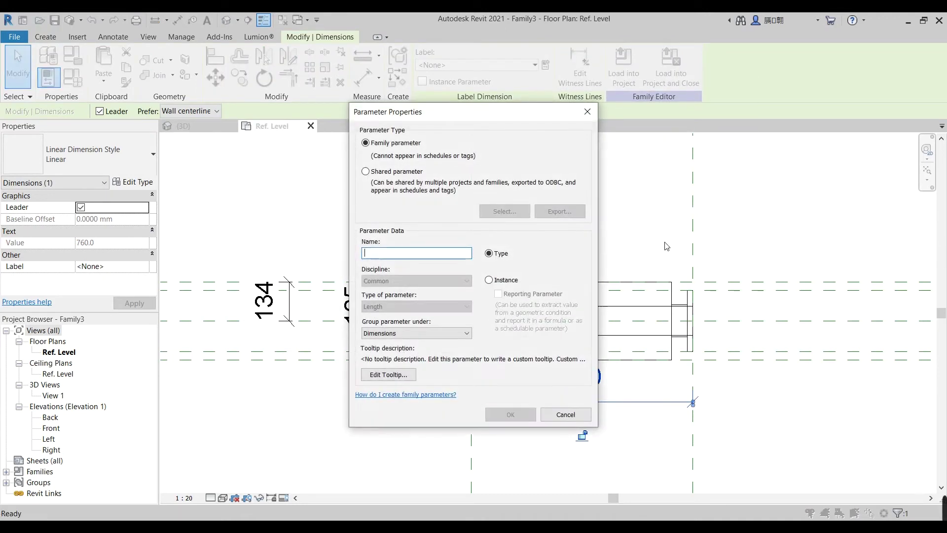
left_click(489, 280)
type("L")
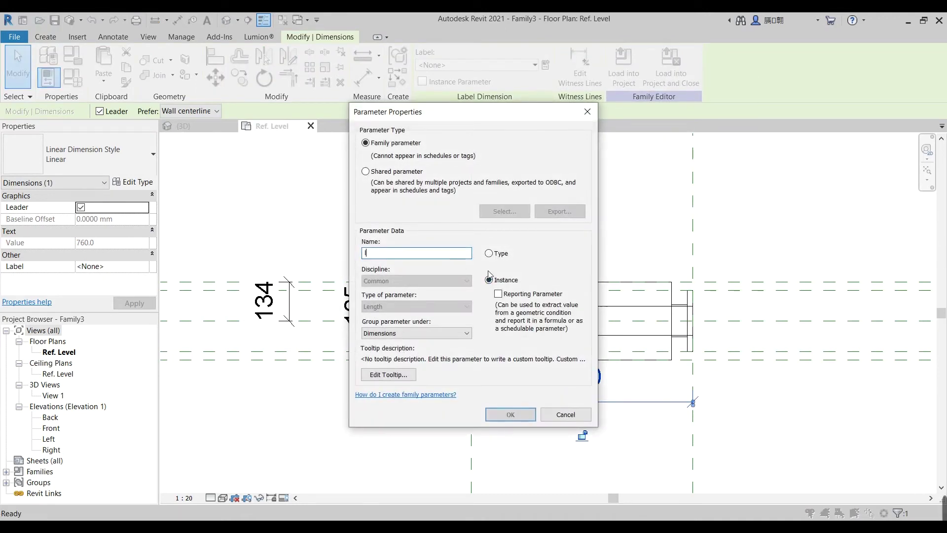
left_click(510, 414)
Label the 105 and 134 dimensions as instance parameters R MB and R OGT.
left_click(380, 308)
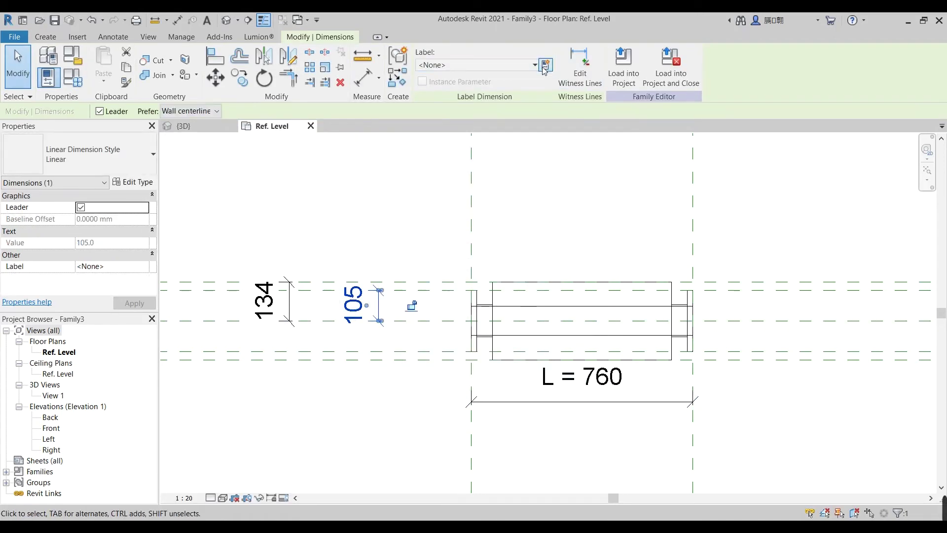
left_click(546, 65)
left_click(489, 279)
type("R")
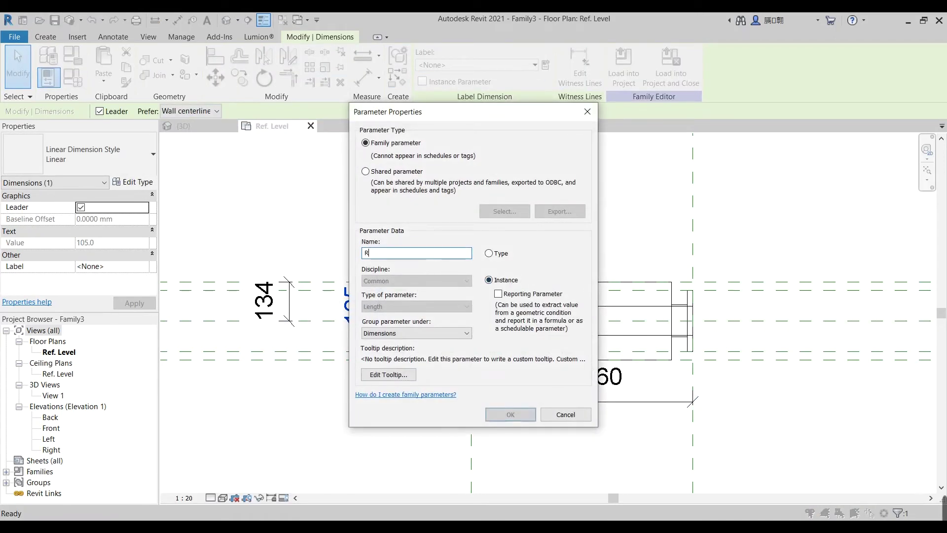
type(" ,")
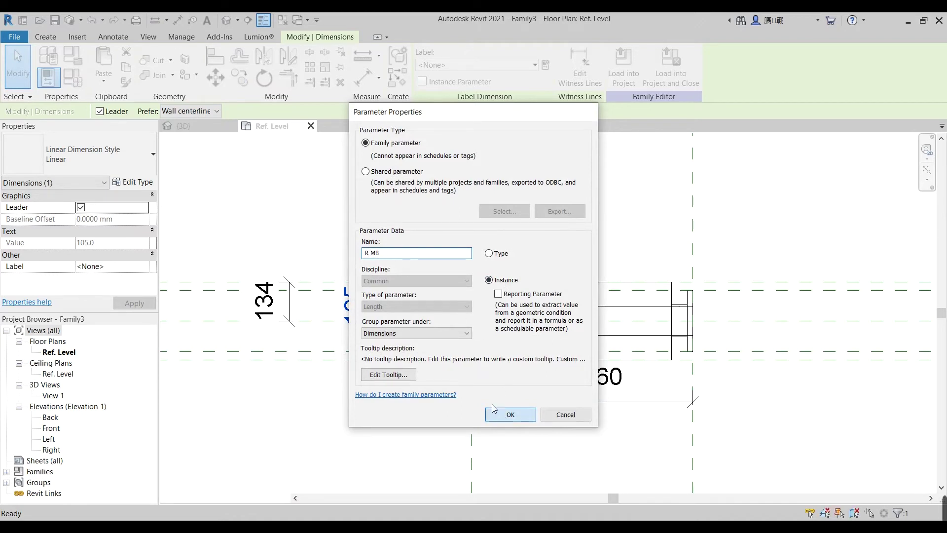
left_click(511, 415)
left_click(547, 67)
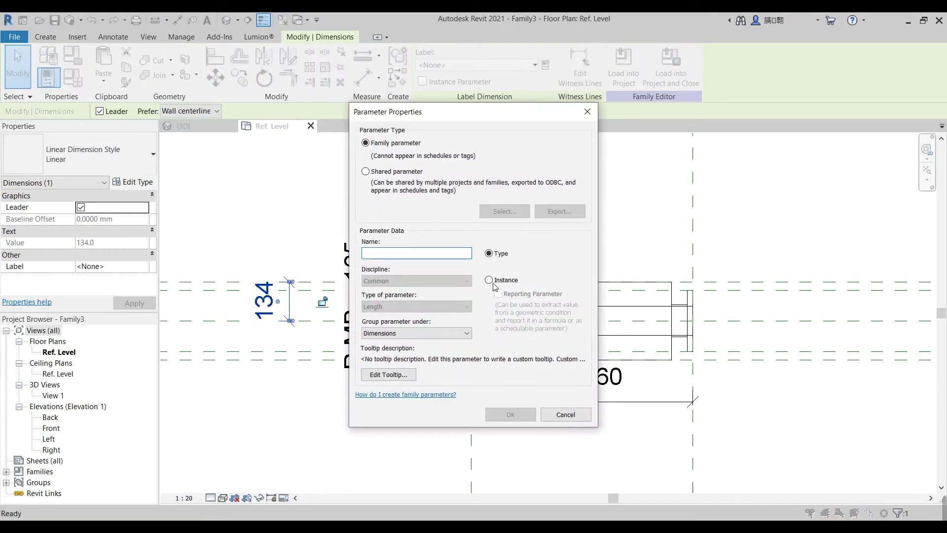
type("R")
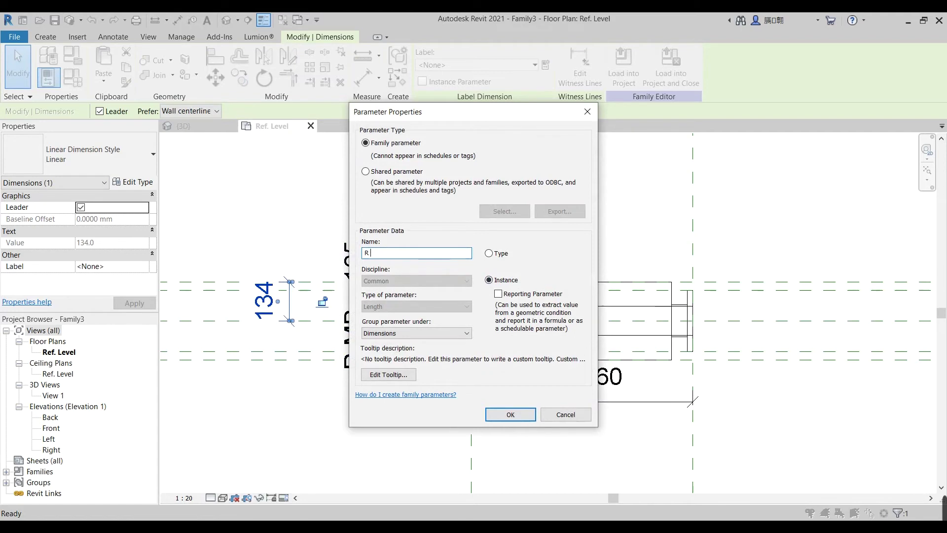
type(" OGT")
left_click(511, 414)
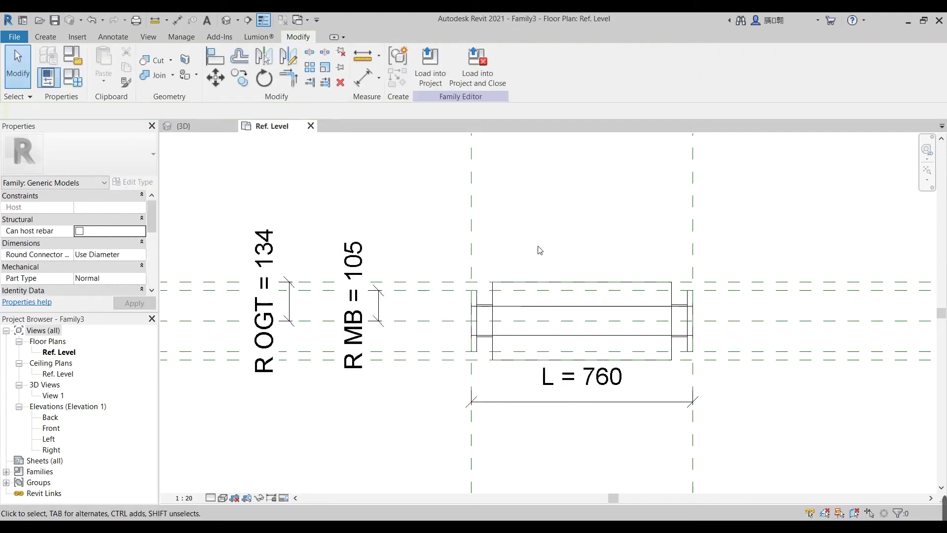
Open the Family Types dialog and start a new family parameter.
middle_click_drag(413, 207, 281, 214)
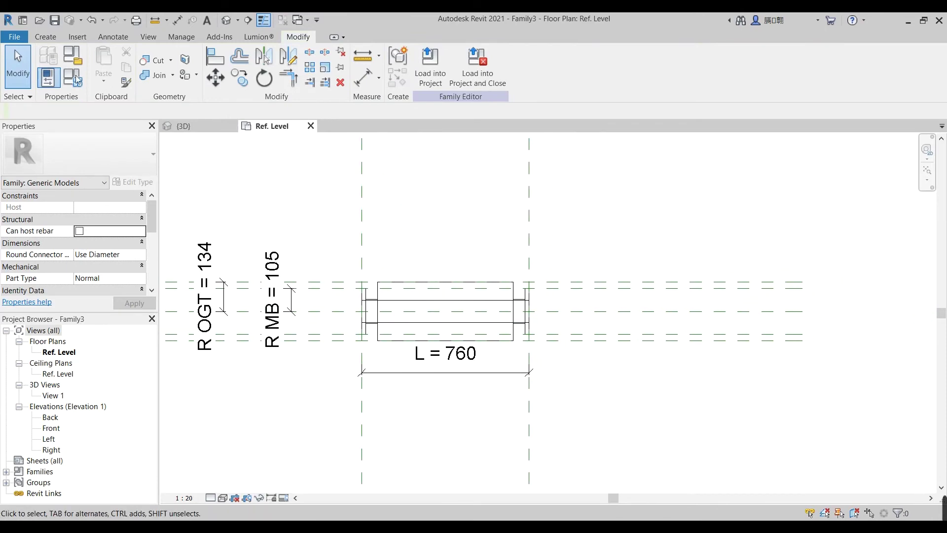
left_click(73, 77)
left_click_drag(592, 21, 648, 27)
left_click(477, 308)
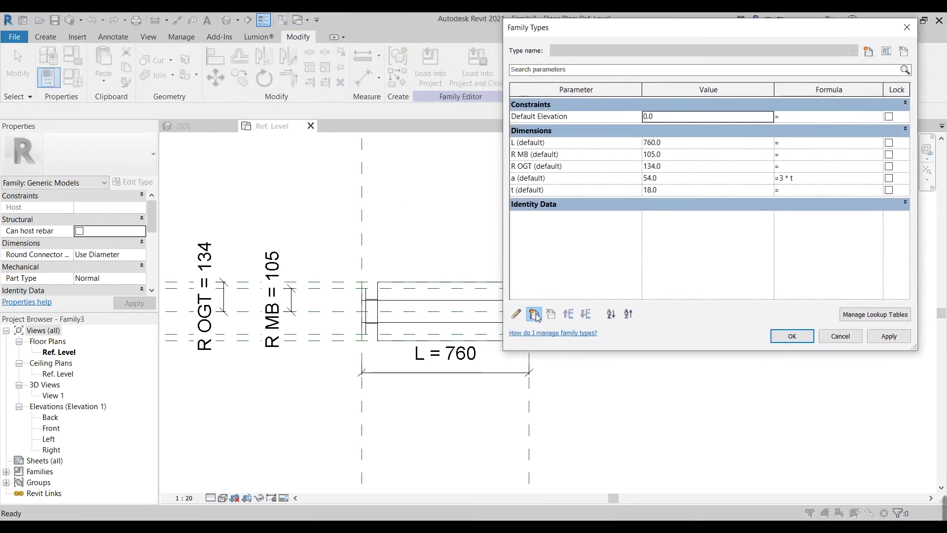
Add instance parameters D MB and D OGT to the family.
type("DMB")
left_click(725, 199)
left_click(747, 334)
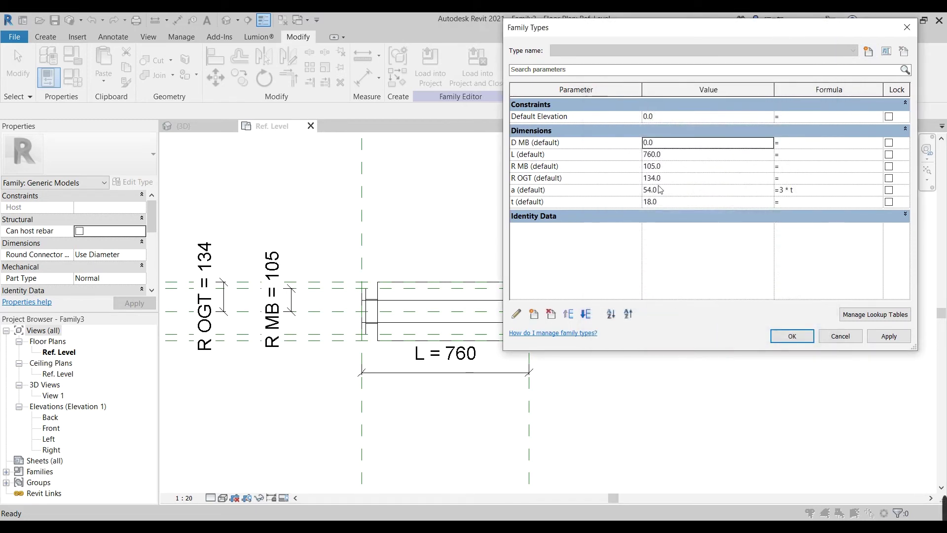
left_click(534, 314)
type("D ")
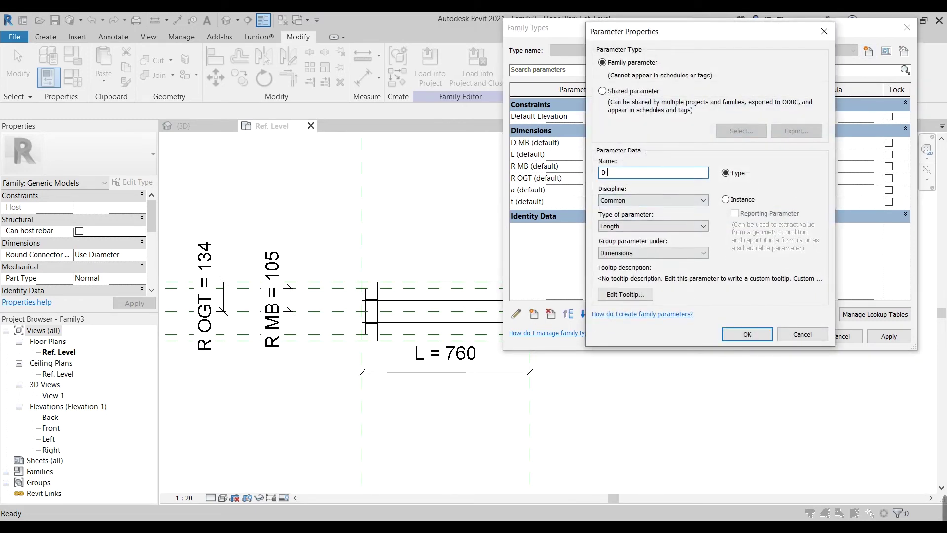
type("OGT")
left_click(748, 199)
left_click(748, 333)
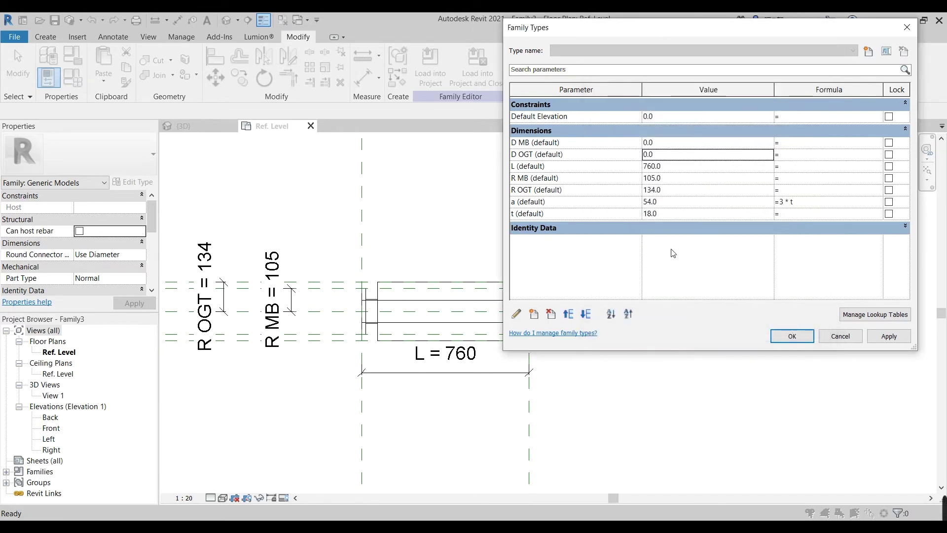
Set D OGT to 268 mm and D MB to 210 mm.
left_click(805, 158)
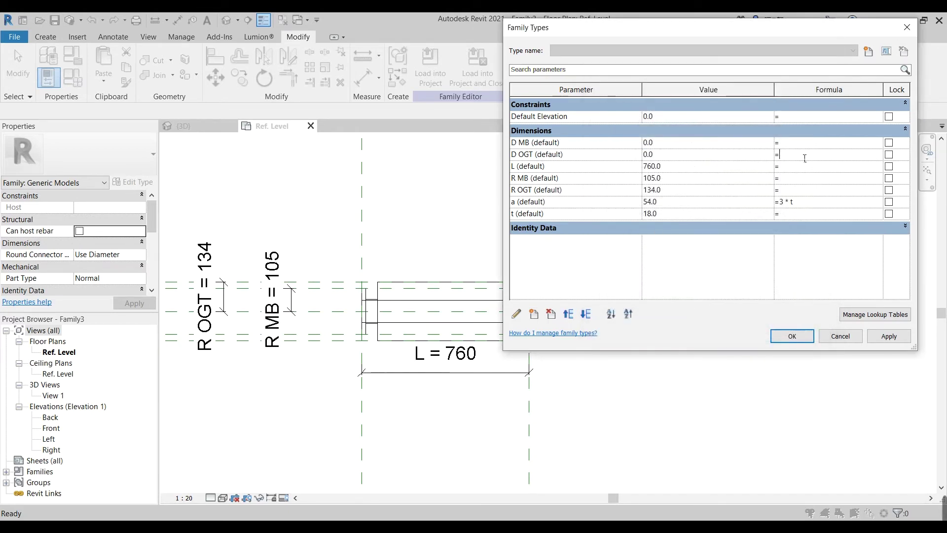
left_click(797, 192)
type("OGT/2")
left_click_drag(819, 195, 775, 190)
key("BackSpace")
left_click(802, 158)
type("8")
key("Return")
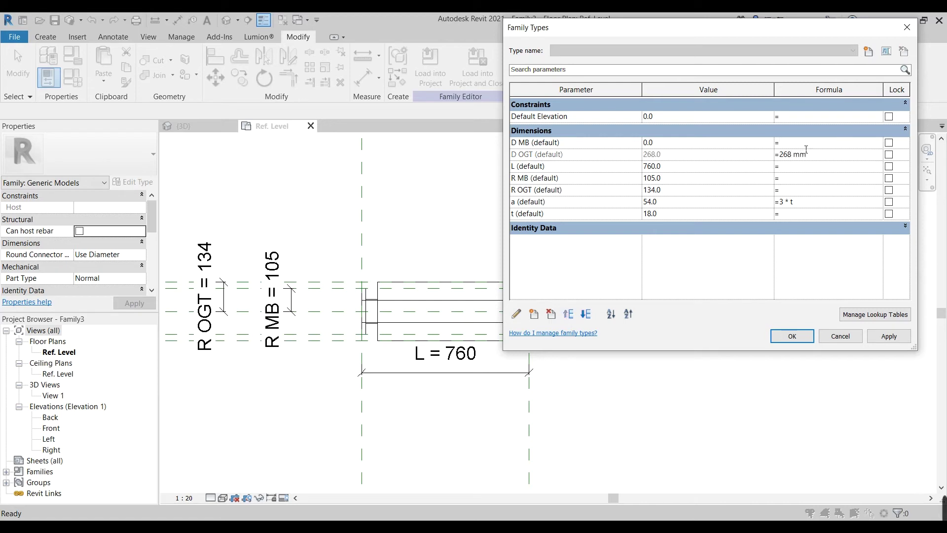
type("210")
key("Return")
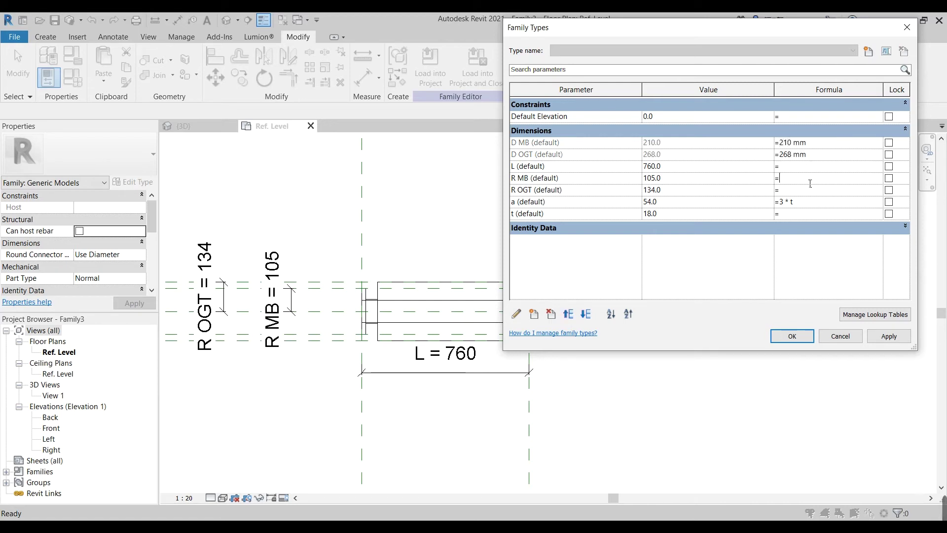
Set formulas R OGT = D OGT / 2 and R MB = D MB / 2, then apply.
left_click(799, 192)
type("D OGT / 2")
left_click(803, 179)
type("D MB/2")
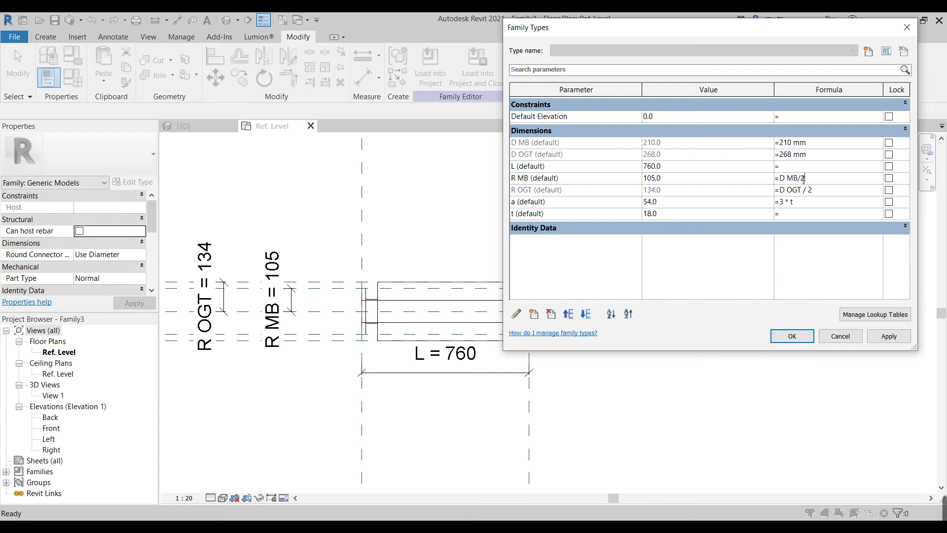
key("BackSpace")
key("BackSpace")
type("/ 2")
left_click(829, 191)
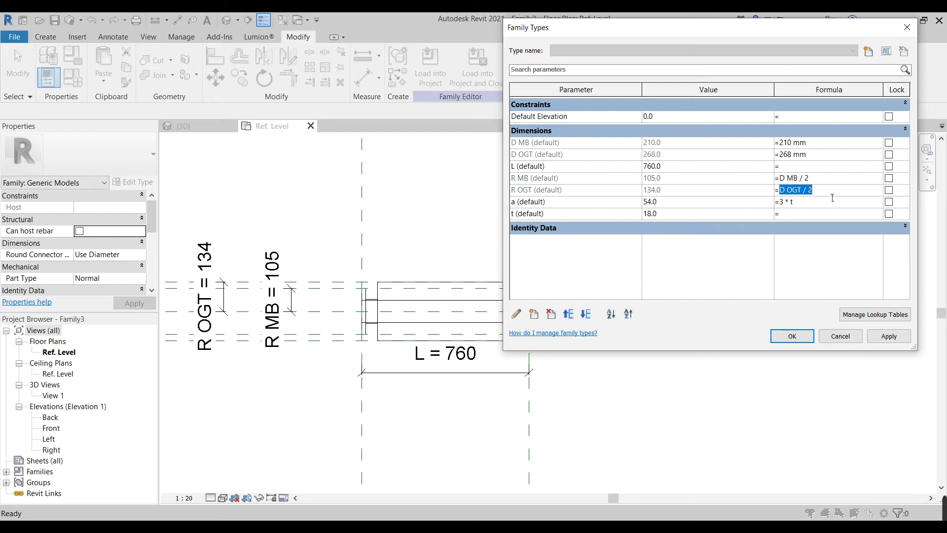
left_click(816, 217)
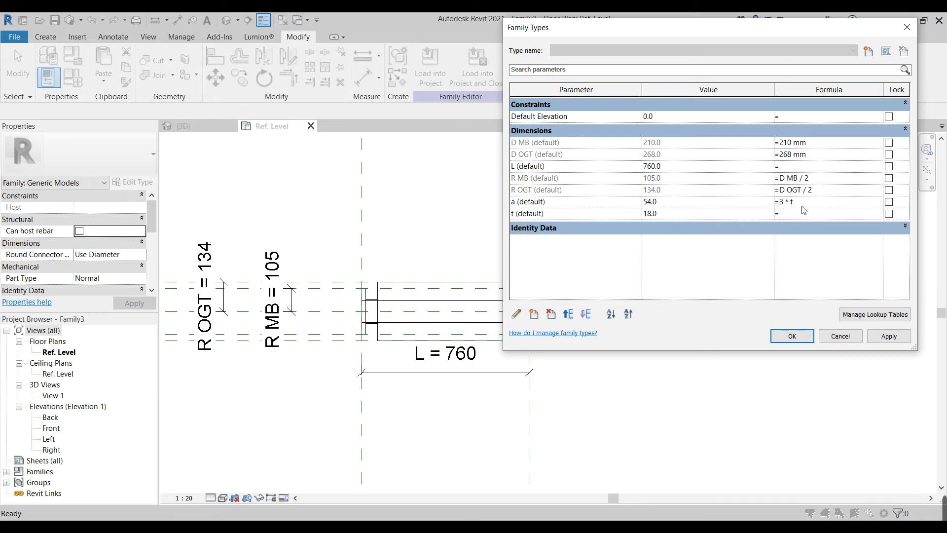
left_click(889, 339)
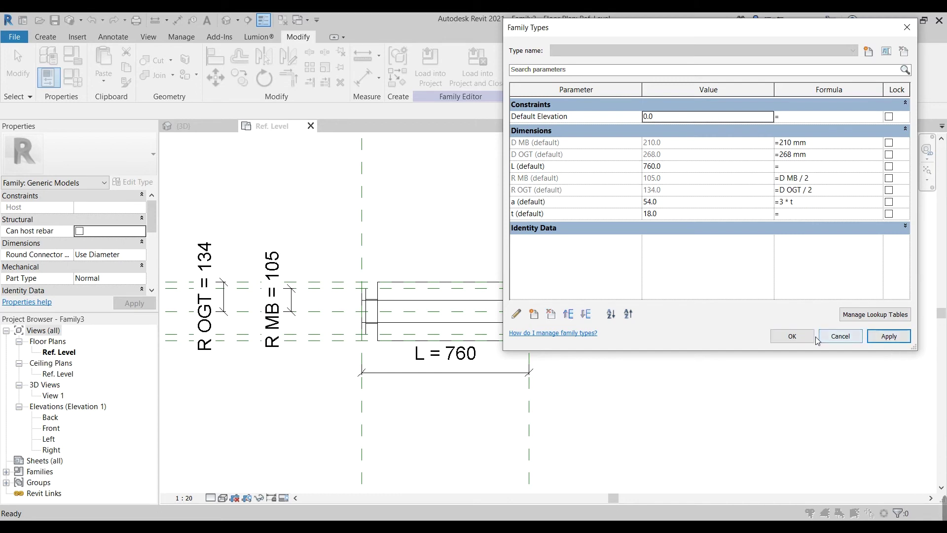
left_click(703, 168)
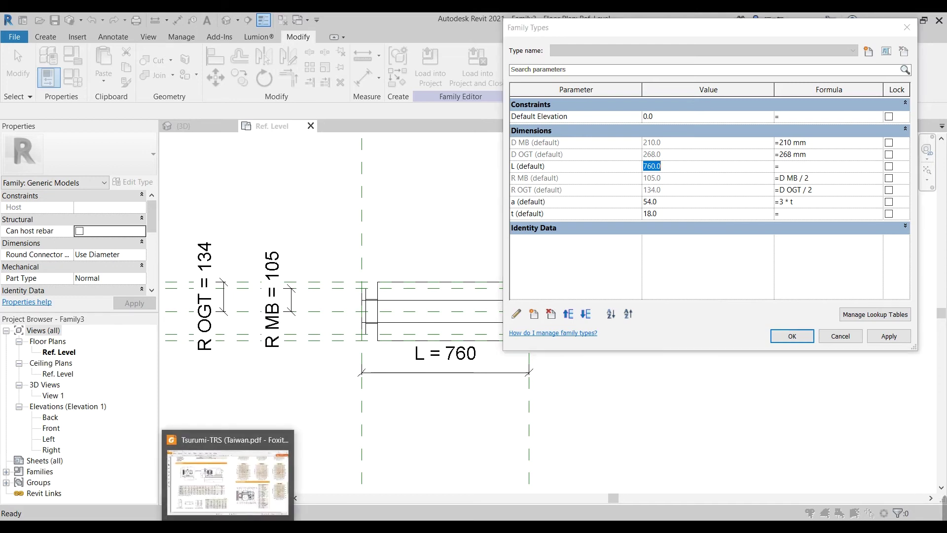
Check pipe bore sizes in the Tsurumi-TRS datasheet, then set L to 1190.
left_click(232, 468)
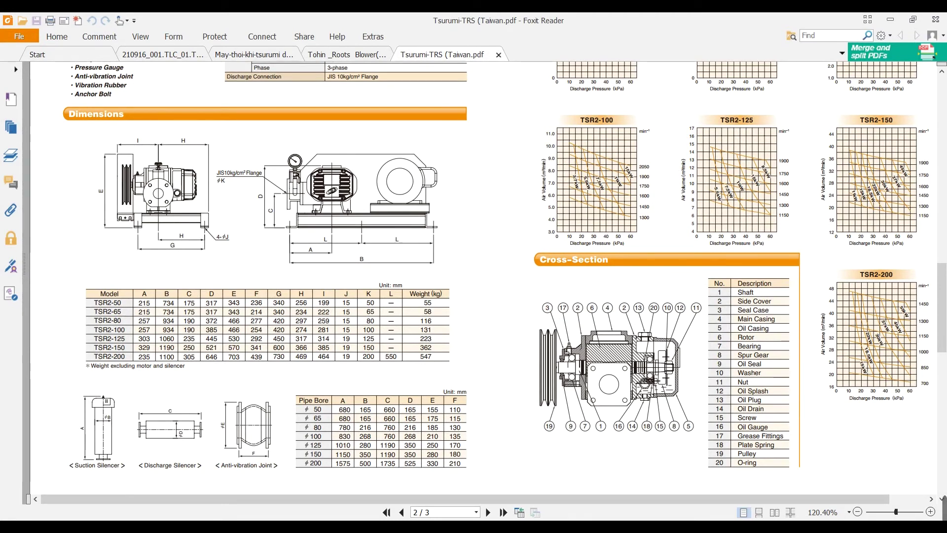
key("alt+Tab")
type("1190")
left_click(886, 337)
mouse_move(709, 32)
left_mouse_down()
mouse_move(591, 41)
mouse_move(604, 55)
left_mouse_up()
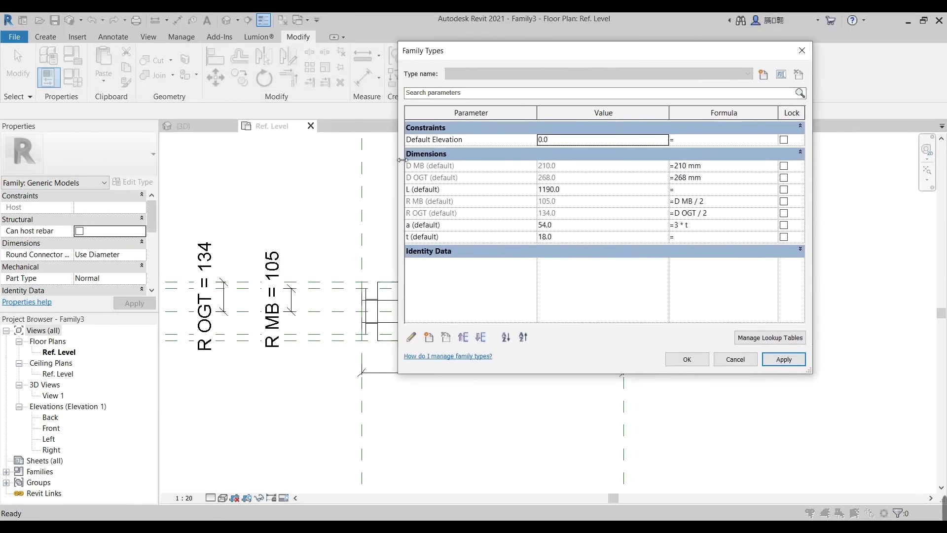
Confirm the family parameters so the plan shows the pipe at L = 1190.
left_click_drag(403, 160, 522, 160)
left_click_drag(641, 50, 703, 87)
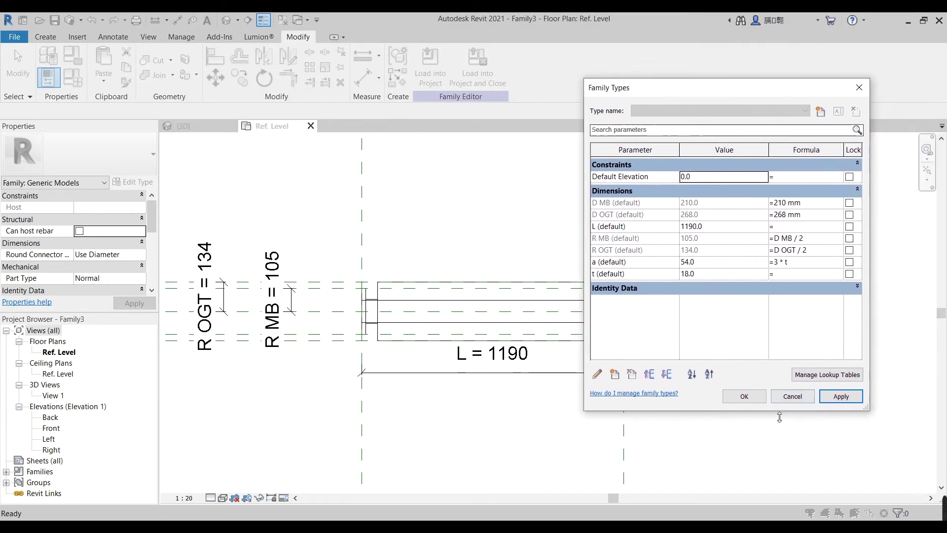
left_click(752, 397)
scroll(455, 258, "down", 1)
middle_click_drag(483, 286, 514, 271)
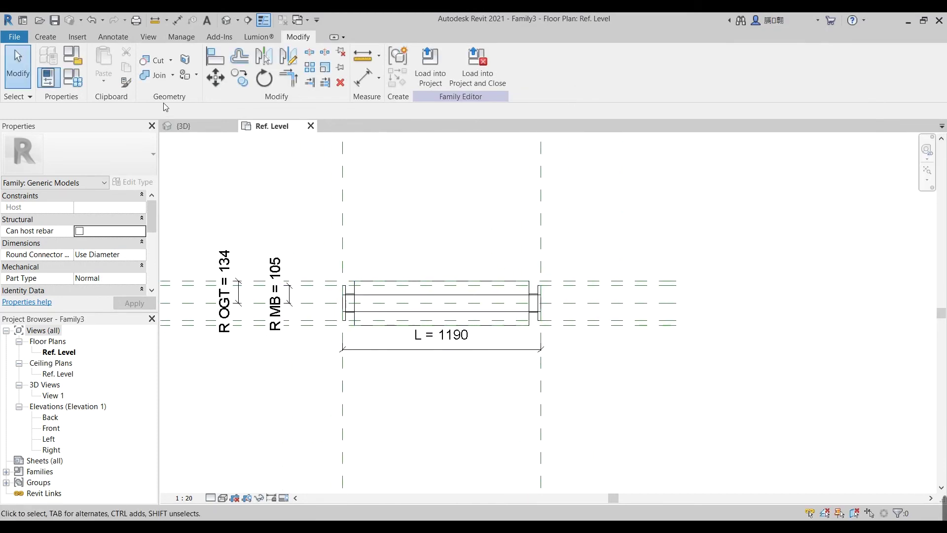
Reopen Family Types, select the D MB formula, and return to the Tsurumi datasheet.
left_click(73, 78)
left_click(733, 226)
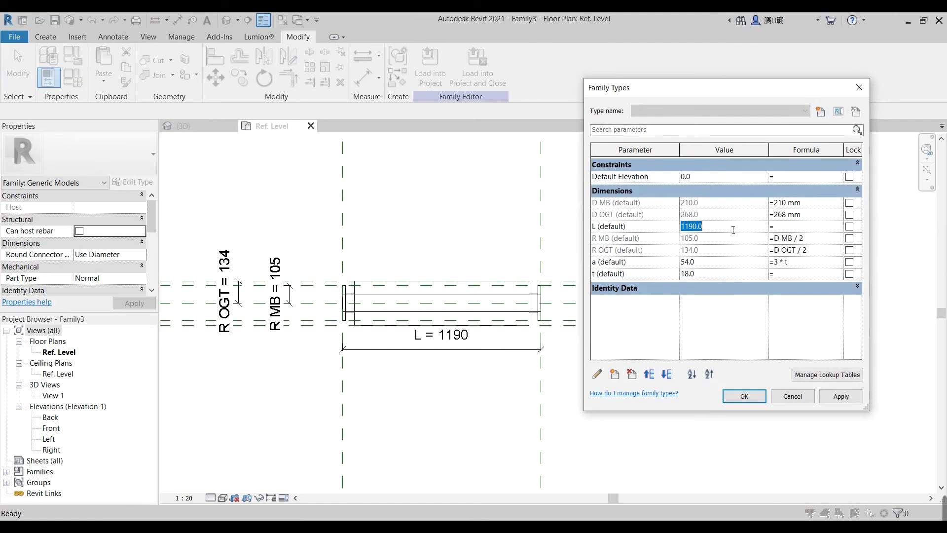
left_click(817, 205)
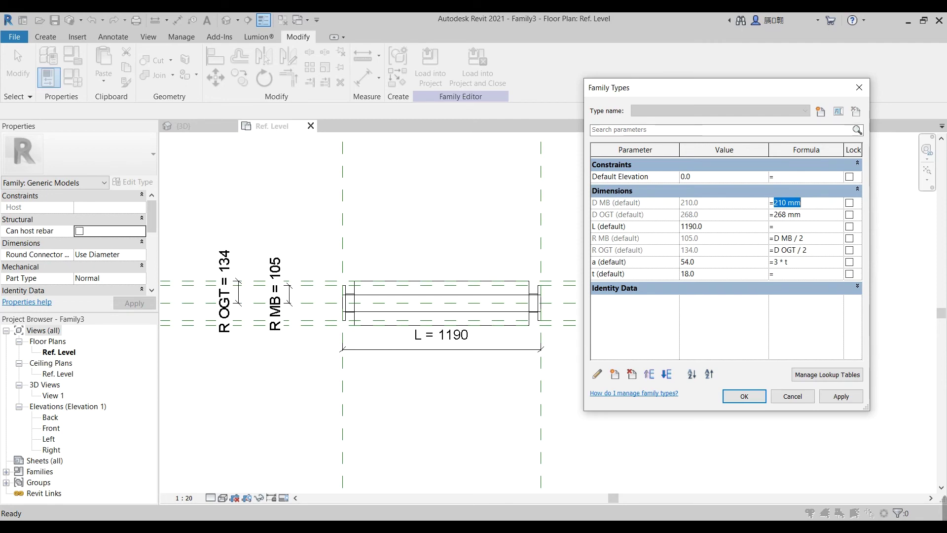
key("alt+Tab")
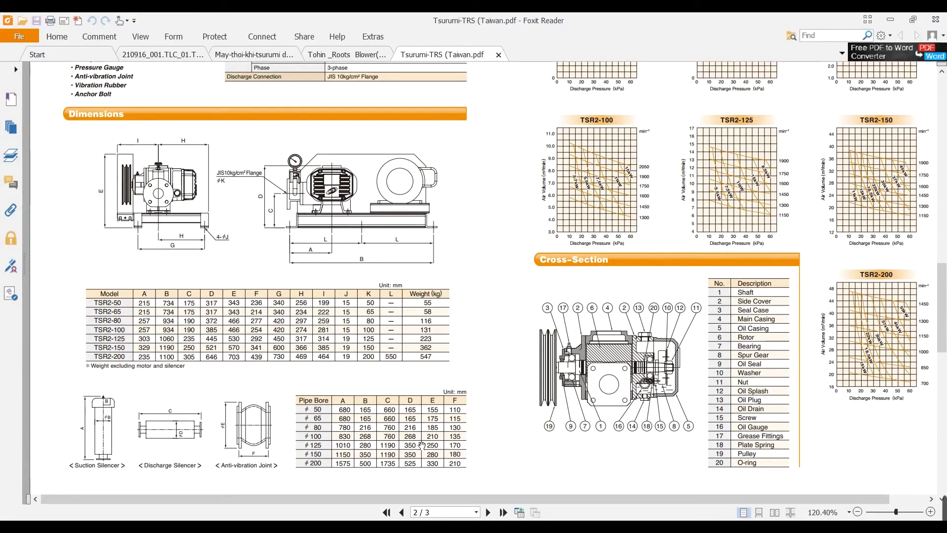
Consult the JIS flange table tieu_chuan_mat_bich-JIS.png in Photos, then return to Revit.
left_click(890, 20)
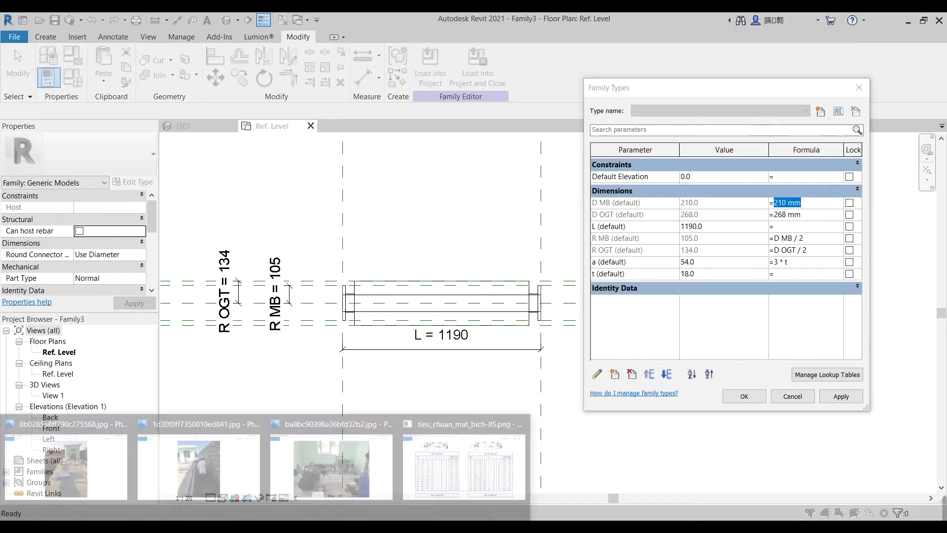
left_click(468, 460)
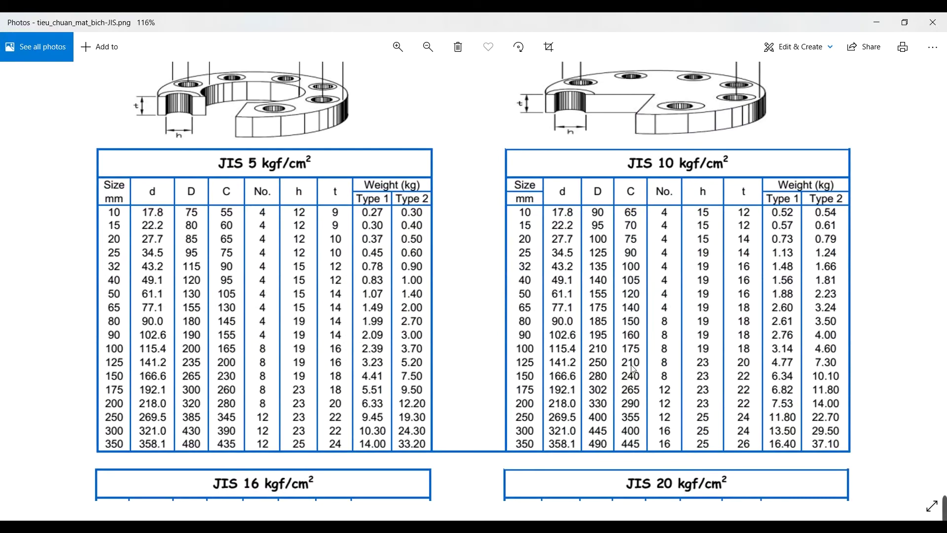
left_click(876, 23)
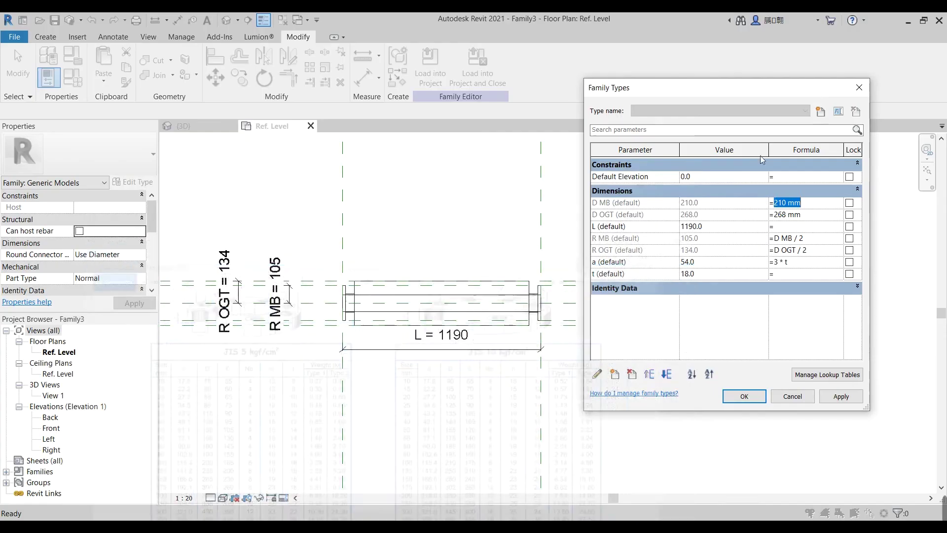
Set D MB to 250 mm and D OGT to 350 mm, apply and close.
type("250")
left_click(809, 219)
type("350")
left_click(841, 396)
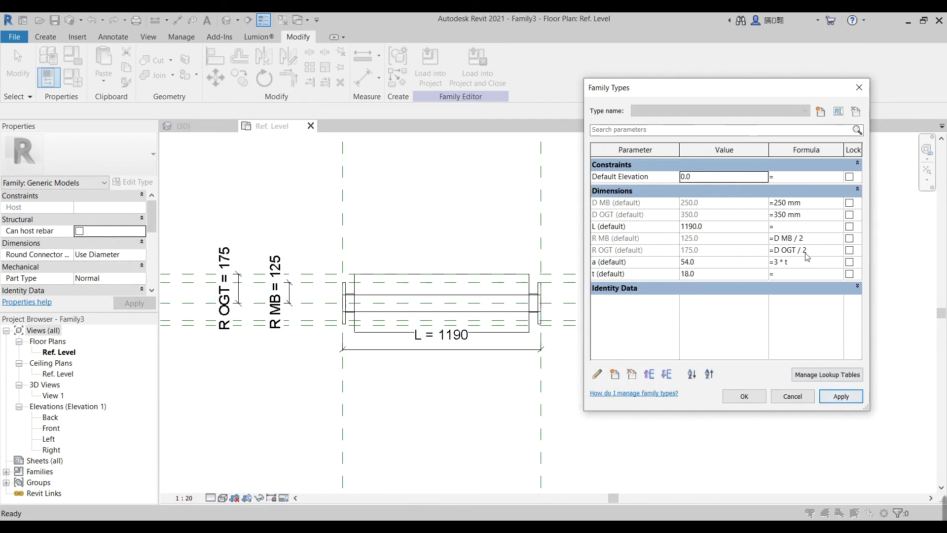
left_click(754, 401)
Create a new family type named DN125.
scroll(603, 363, "up", 1)
scroll(281, 162, "down", 1)
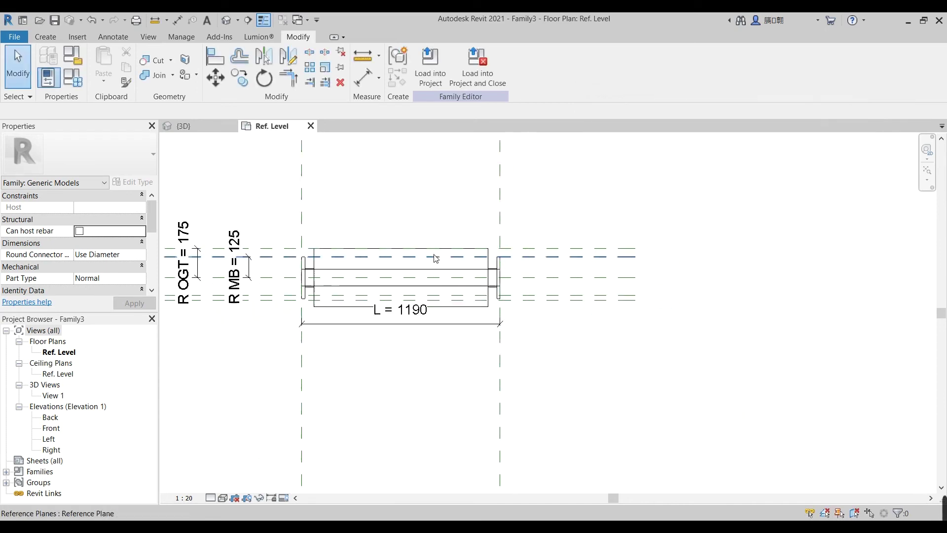
left_click(73, 78)
left_click(822, 112)
type("DN125")
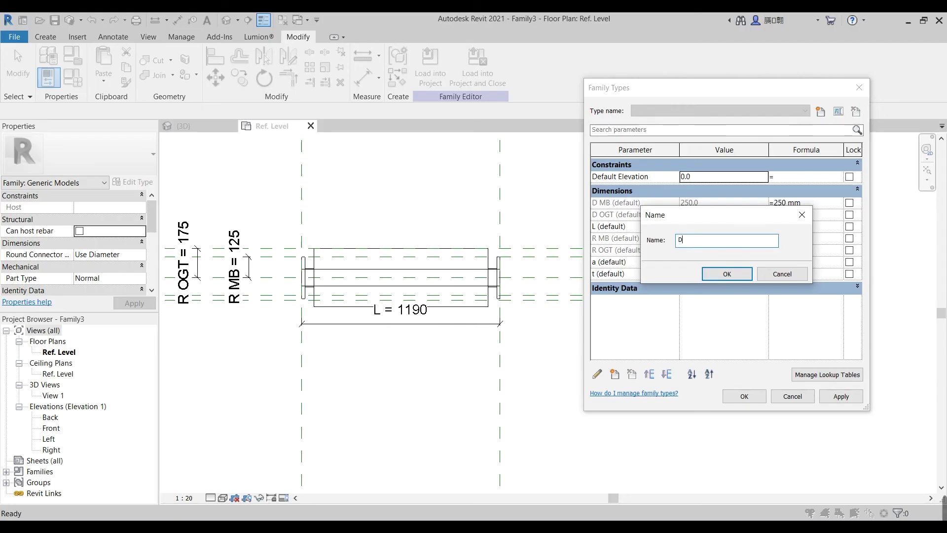
left_click(748, 273)
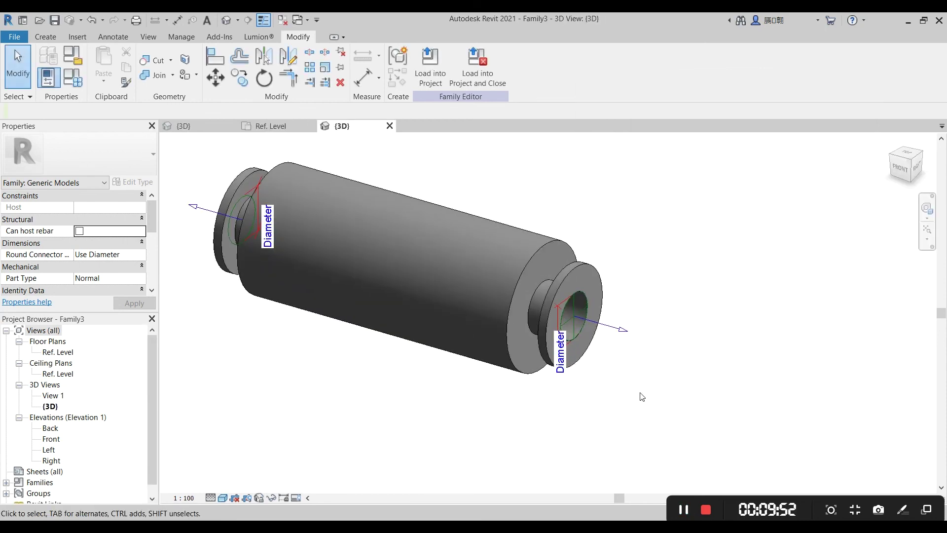
middle_click_drag(642, 397, 678, 411)
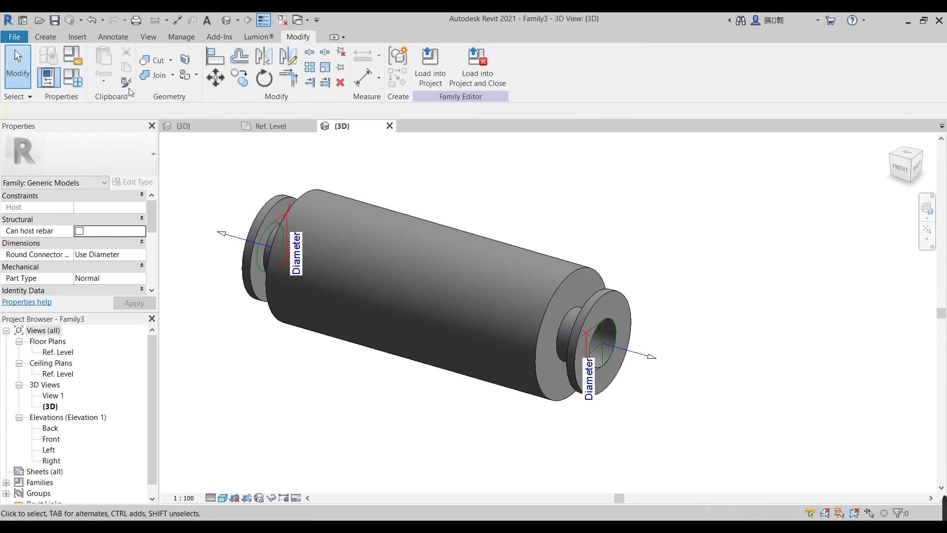
left_click(73, 78)
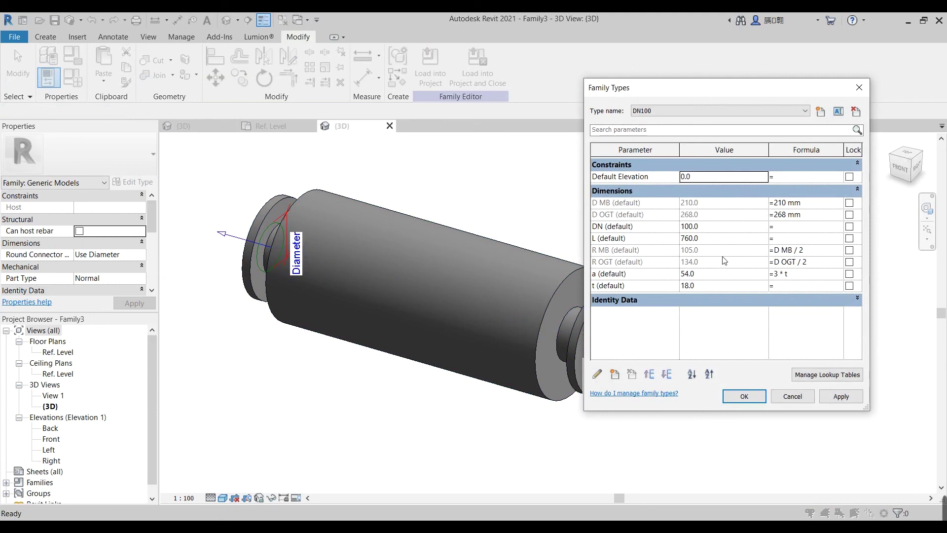
left_click(805, 111)
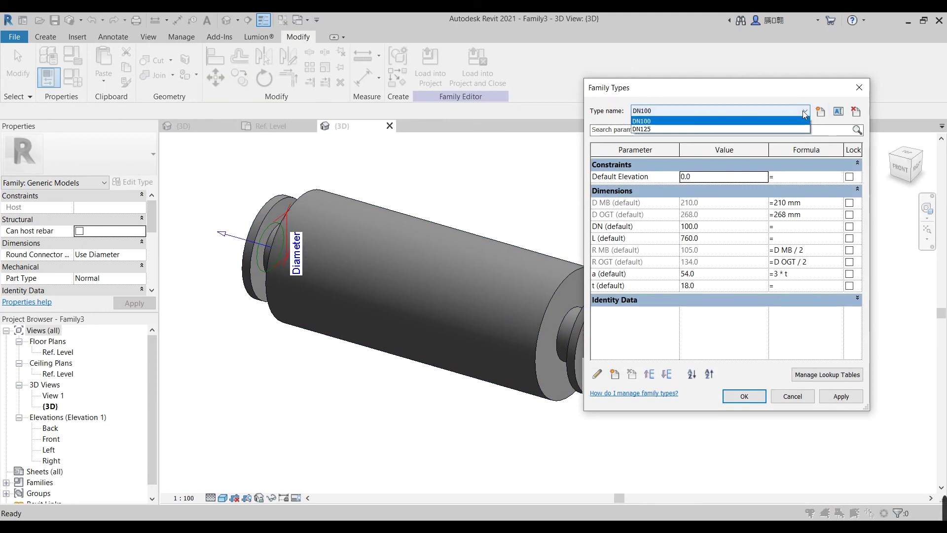
left_click(641, 129)
left_click(731, 227)
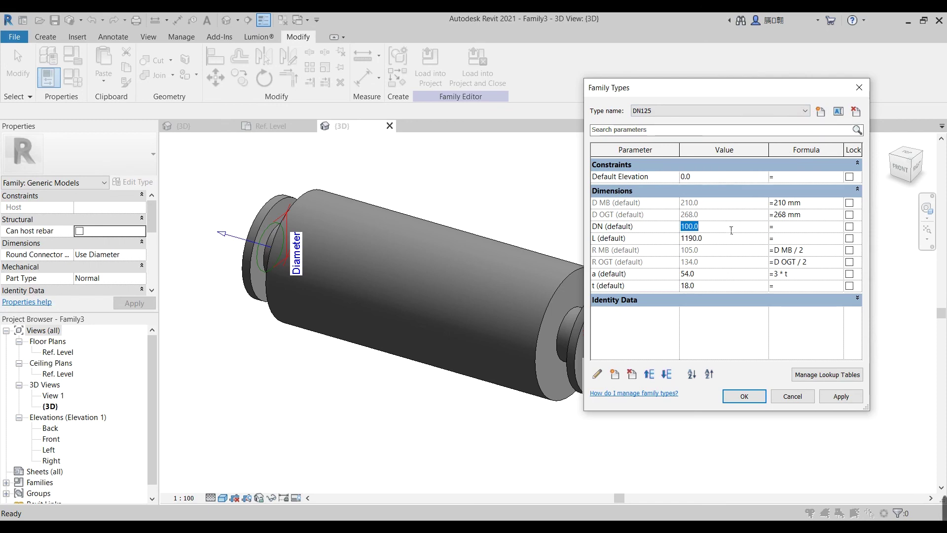
type("125")
left_click(744, 396)
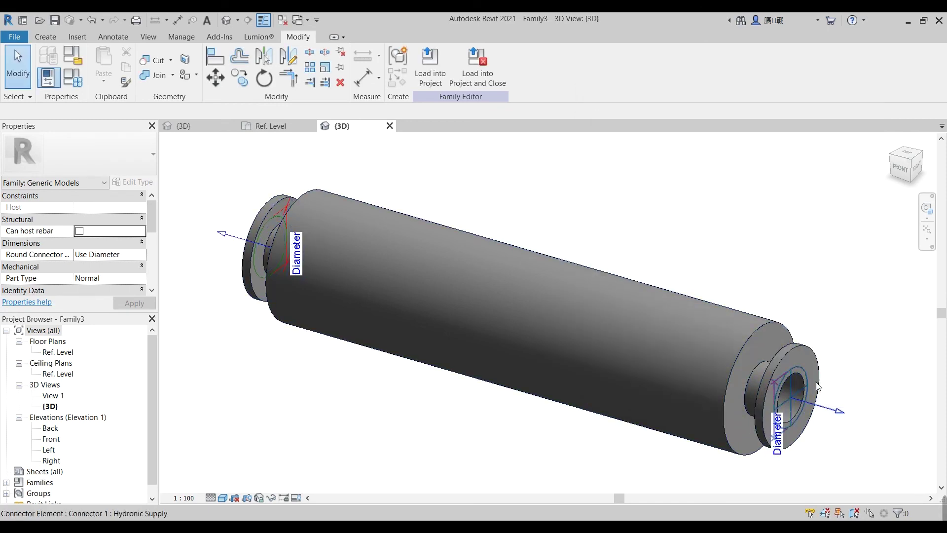
scroll(755, 372, "up", 3)
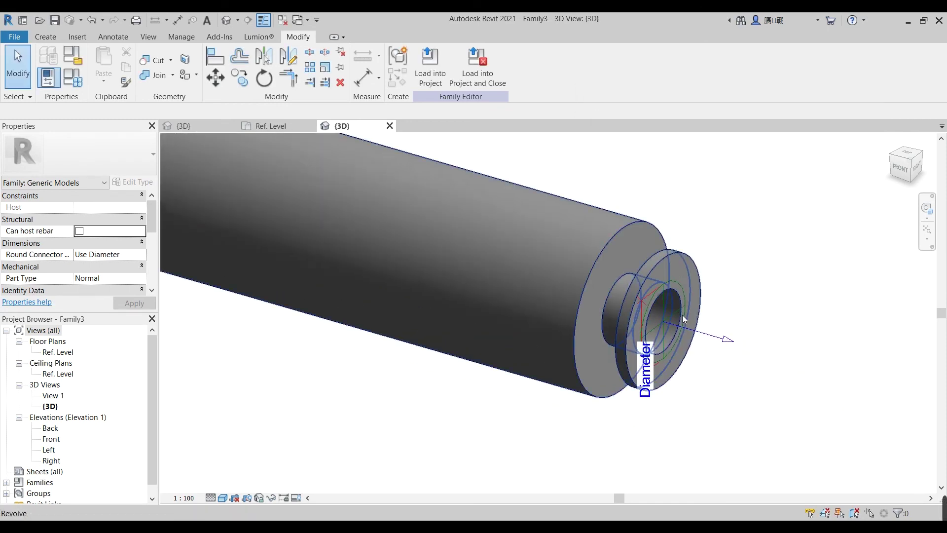
scroll(753, 316, "down", 3)
middle_click_drag(756, 318, 732, 344)
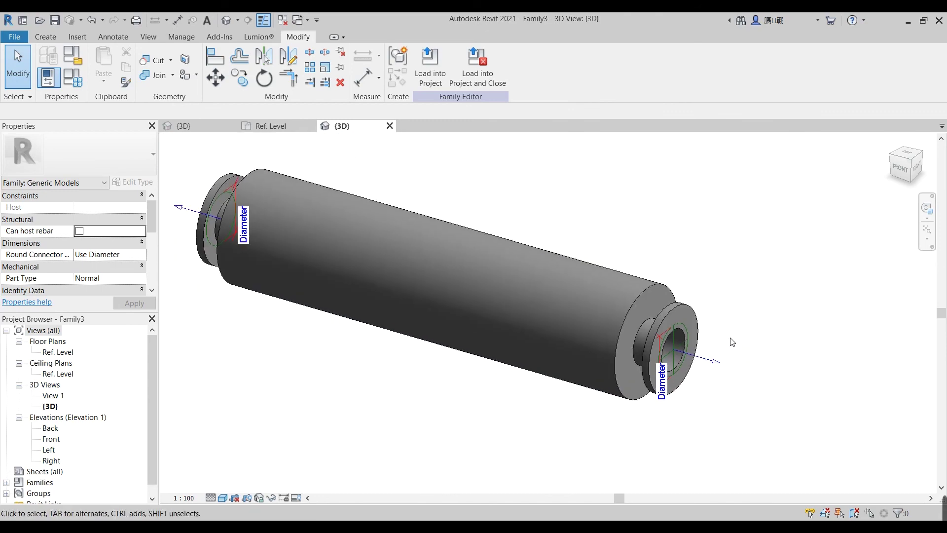
scroll(733, 341, "down", 3)
middle_click_drag(735, 333, 683, 319)
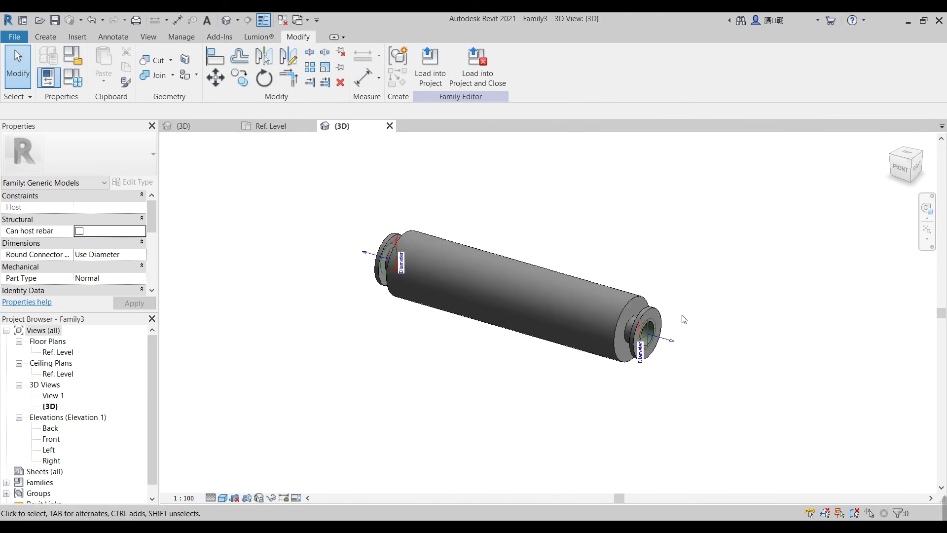
left_click(74, 78)
left_click(789, 111)
left_click(770, 127)
left_click(841, 396)
left_click(747, 399)
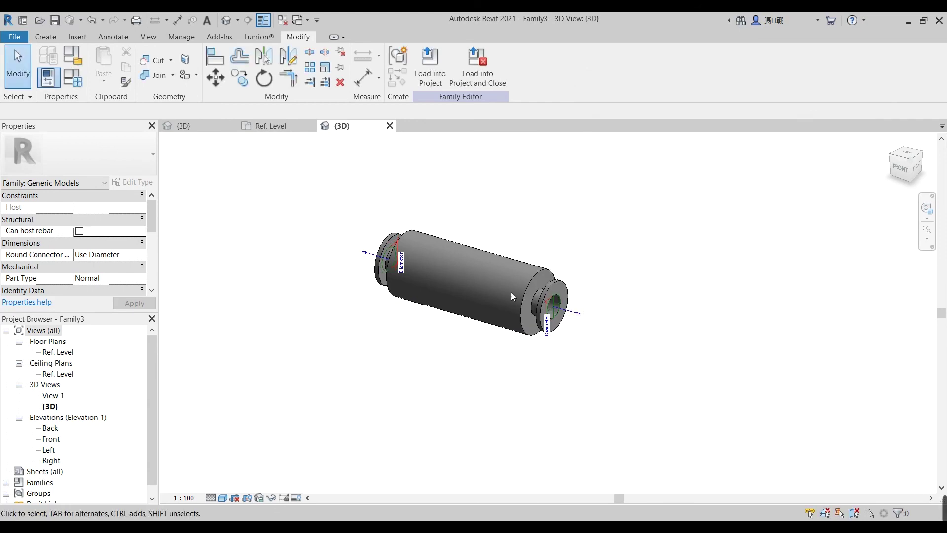
scroll(521, 309, "up", 3)
scroll(744, 332, "down", 2)
scroll(751, 334, "up", 3)
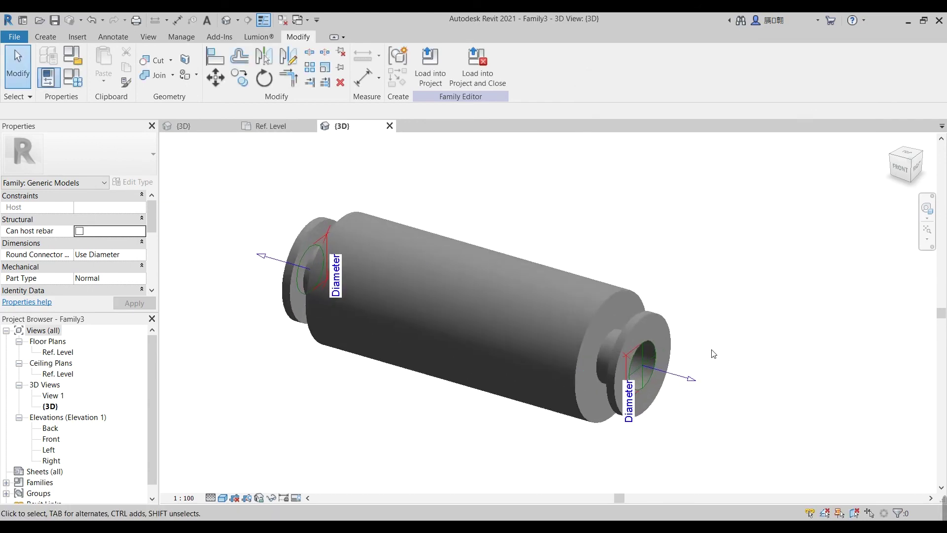
scroll(746, 344, "down", 1)
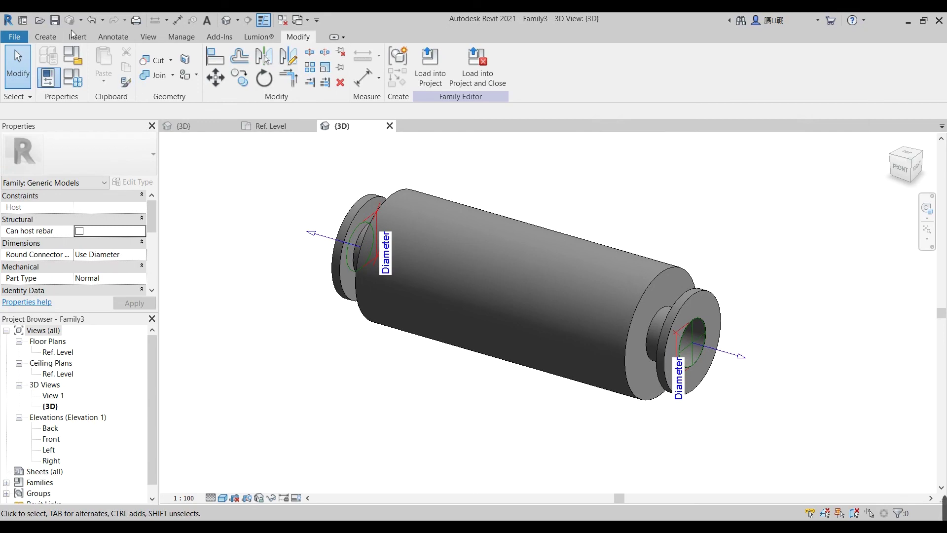